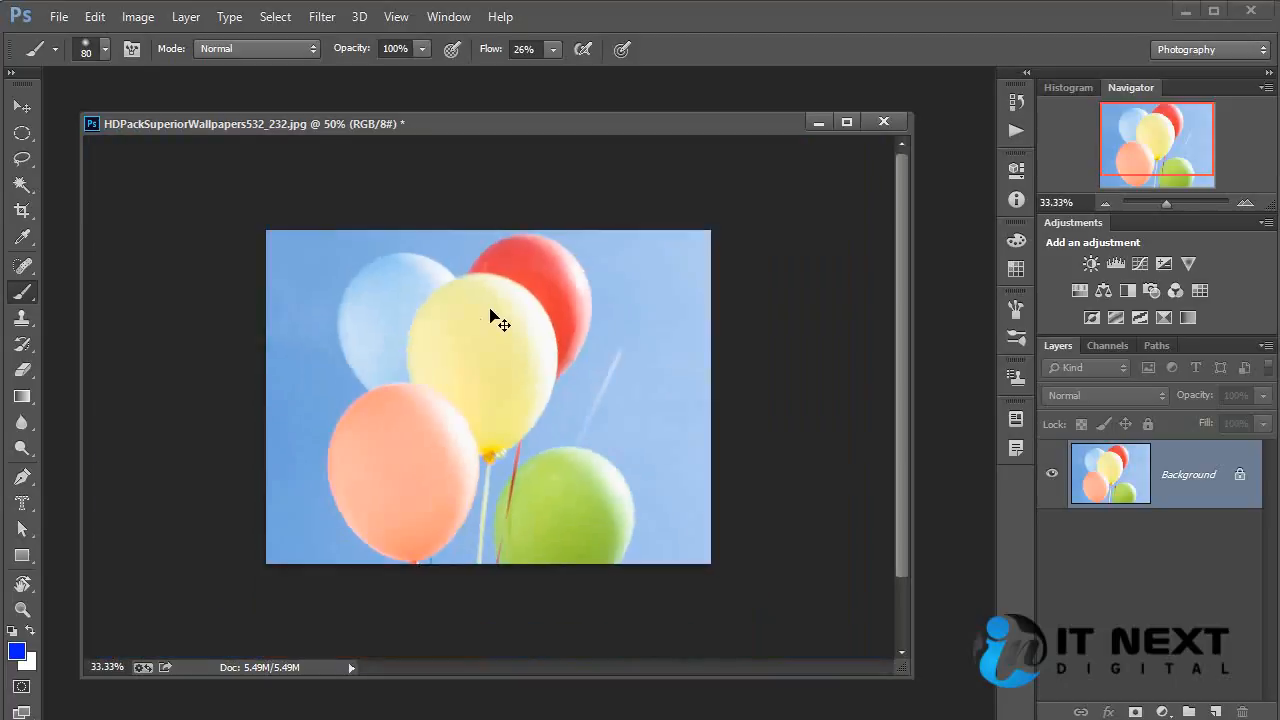
Try a blue brush stroke in Normal mode over the balloon photo and undo it.
key(ctrl+plus)
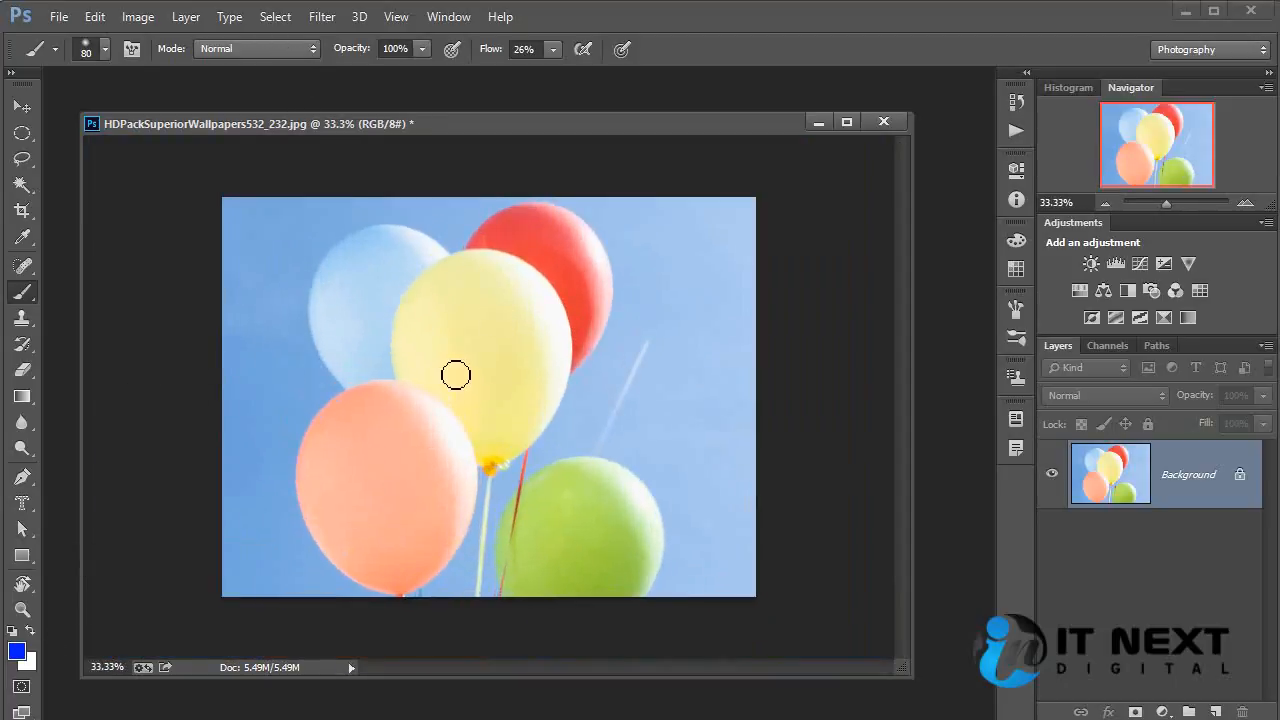
mouse_move(232, 345)
mouse_down()
mouse_move(560, 254)
mouse_move(331, 414)
mouse_move(639, 315)
mouse_move(352, 522)
mouse_up()
key(ctrl+z)
Try a blue brush stroke across the balloons with the brush mode set to Multiply, and undo it.
click(265, 49)
click(257, 165)
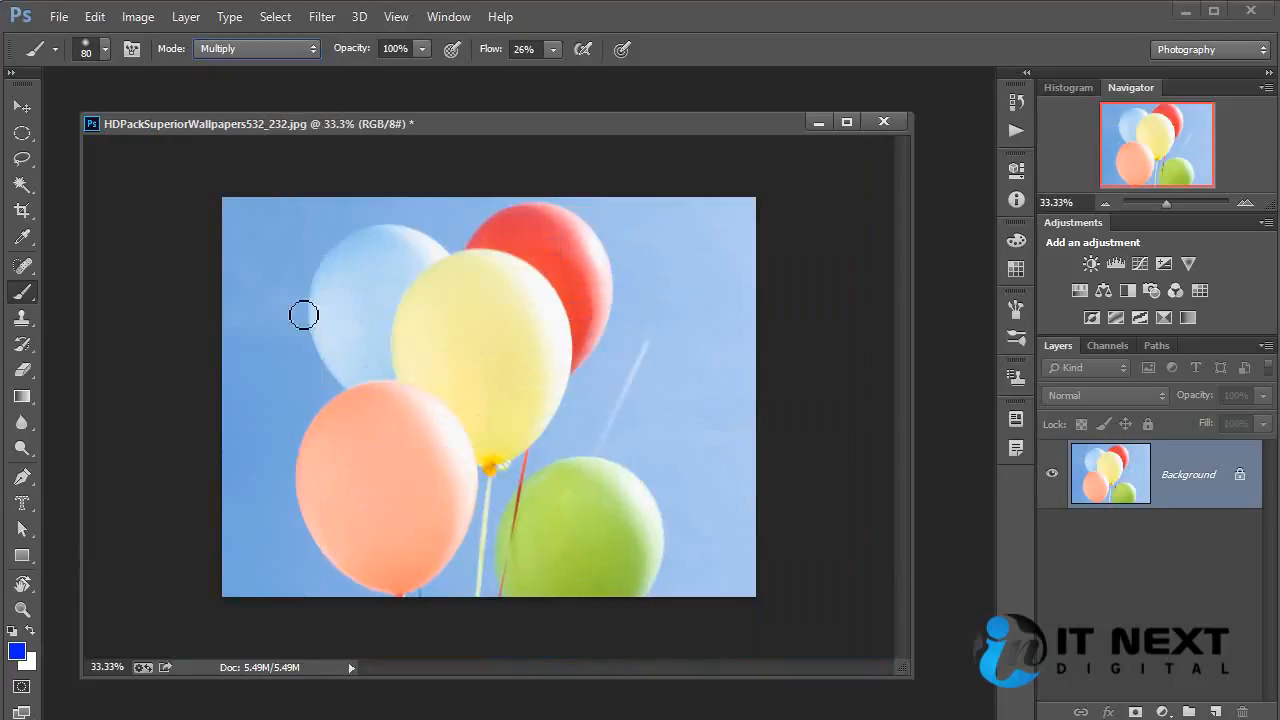
mouse_move(270, 320)
mouse_down()
mouse_move(596, 238)
mouse_move(298, 428)
mouse_move(350, 502)
mouse_move(367, 576)
mouse_move(708, 513)
mouse_up()
key(ctrl+z)
Try a blue brush stroke across the balloons with the brush mode set to Screen, and undo it.
click(268, 49)
click(263, 261)
mouse_move(312, 292)
mouse_down()
mouse_move(334, 329)
mouse_move(531, 366)
mouse_move(409, 586)
mouse_move(655, 558)
mouse_up()
key(ctrl+z)
Set the brush mode to Overlay and paint loose blue strokes across the balloons and sky.
click(262, 49)
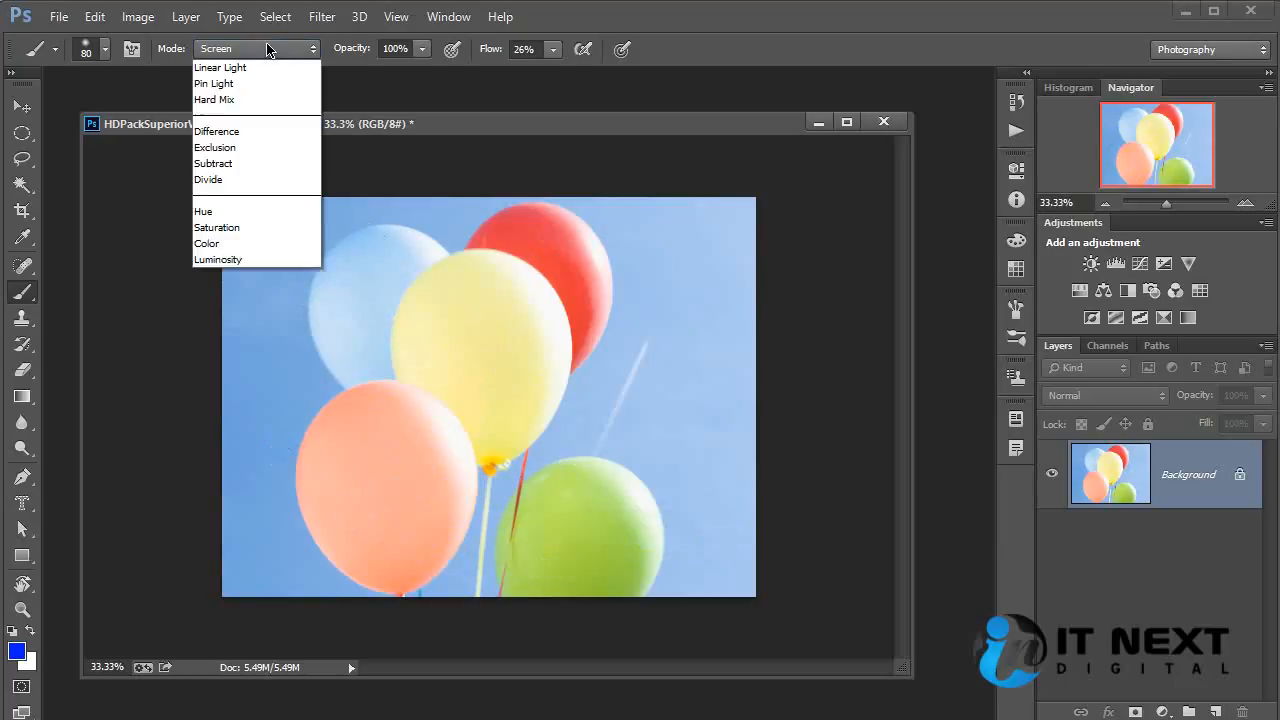
click(246, 328)
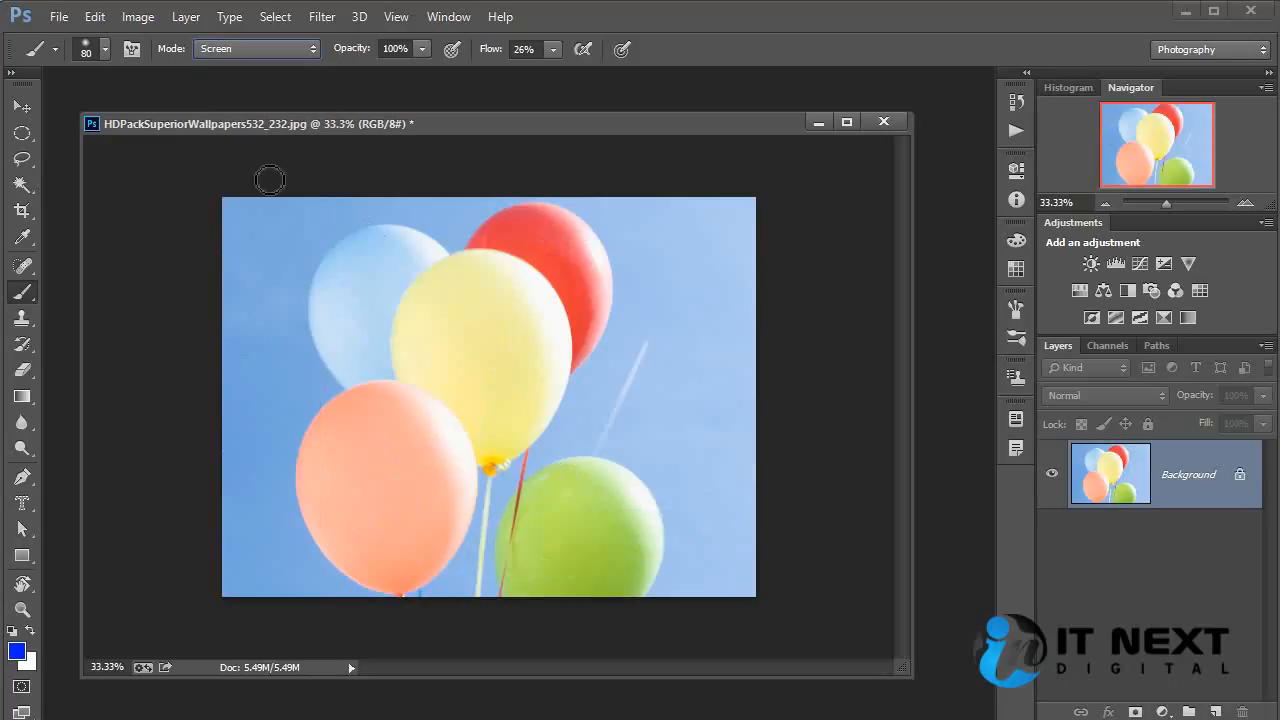
click(246, 49)
click(250, 341)
mouse_move(426, 335)
mouse_down()
mouse_move(338, 463)
mouse_move(406, 486)
mouse_move(397, 557)
mouse_move(257, 400)
mouse_move(219, 382)
mouse_move(309, 502)
mouse_move(376, 550)
mouse_move(419, 610)
mouse_move(338, 567)
mouse_move(261, 504)
mouse_move(321, 375)
mouse_move(277, 260)
mouse_move(364, 209)
mouse_move(570, 243)
mouse_move(537, 348)
mouse_move(737, 447)
mouse_move(785, 548)
mouse_move(622, 516)
mouse_move(553, 405)
mouse_move(414, 300)
mouse_up()
Try blue strokes over the balloons with the brush mode set to Color, and revert the photo to its saved state.
click(239, 52)
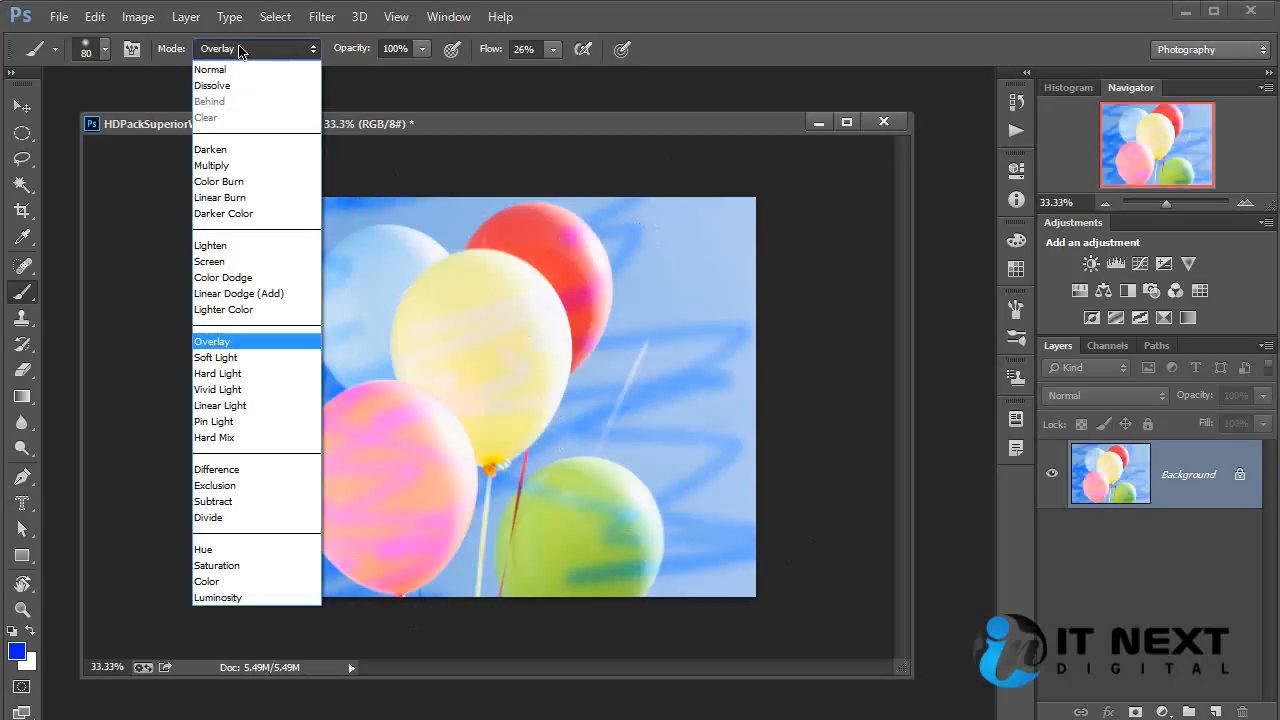
click(262, 584)
mouse_move(400, 413)
mouse_down()
mouse_move(576, 371)
mouse_move(518, 256)
mouse_move(352, 355)
mouse_move(341, 315)
mouse_move(361, 259)
mouse_move(557, 225)
mouse_move(488, 282)
mouse_move(561, 415)
mouse_move(487, 506)
mouse_move(647, 570)
mouse_move(541, 272)
mouse_up()
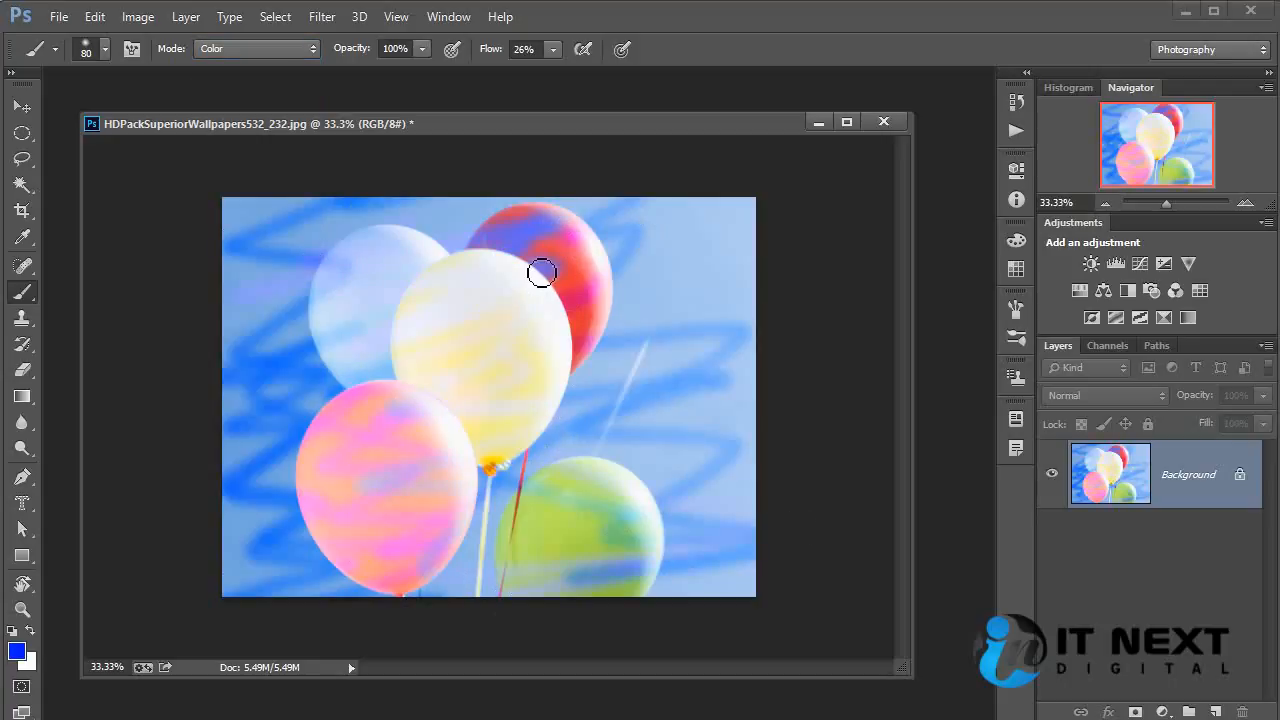
key(F12)
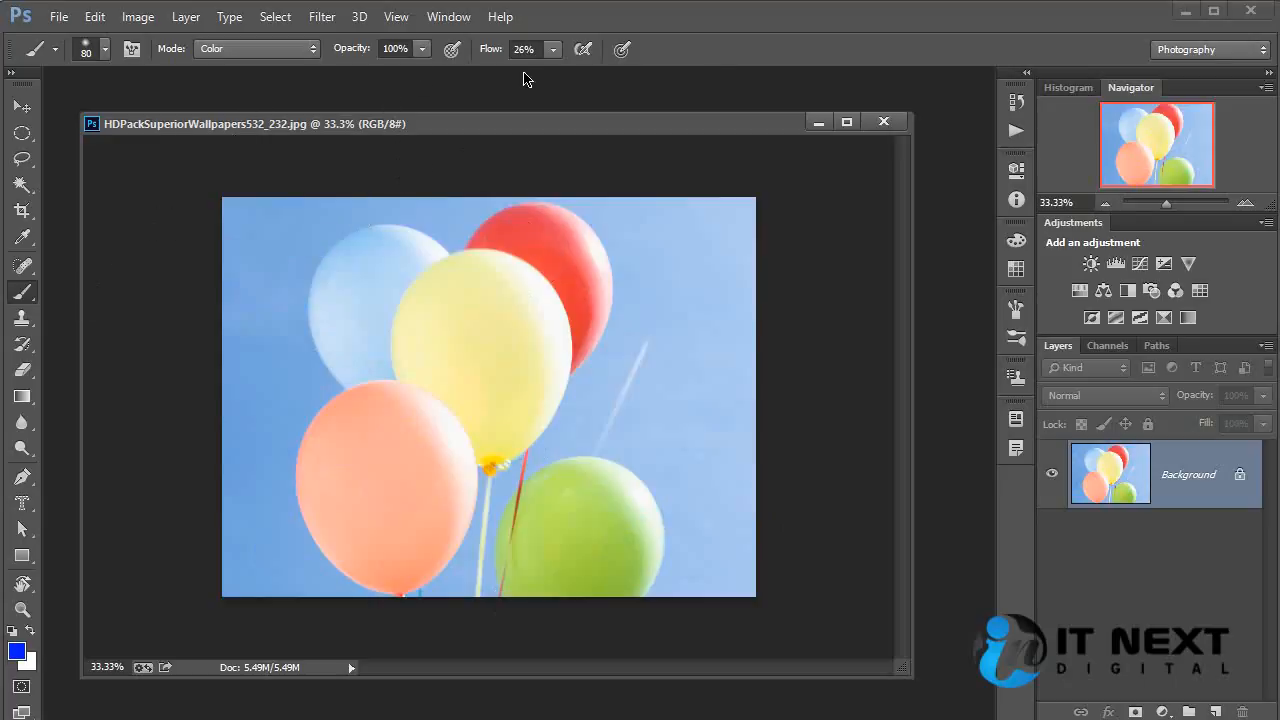
Switch to the Pencil tool and check its size and hardness options.
right_click(25, 297)
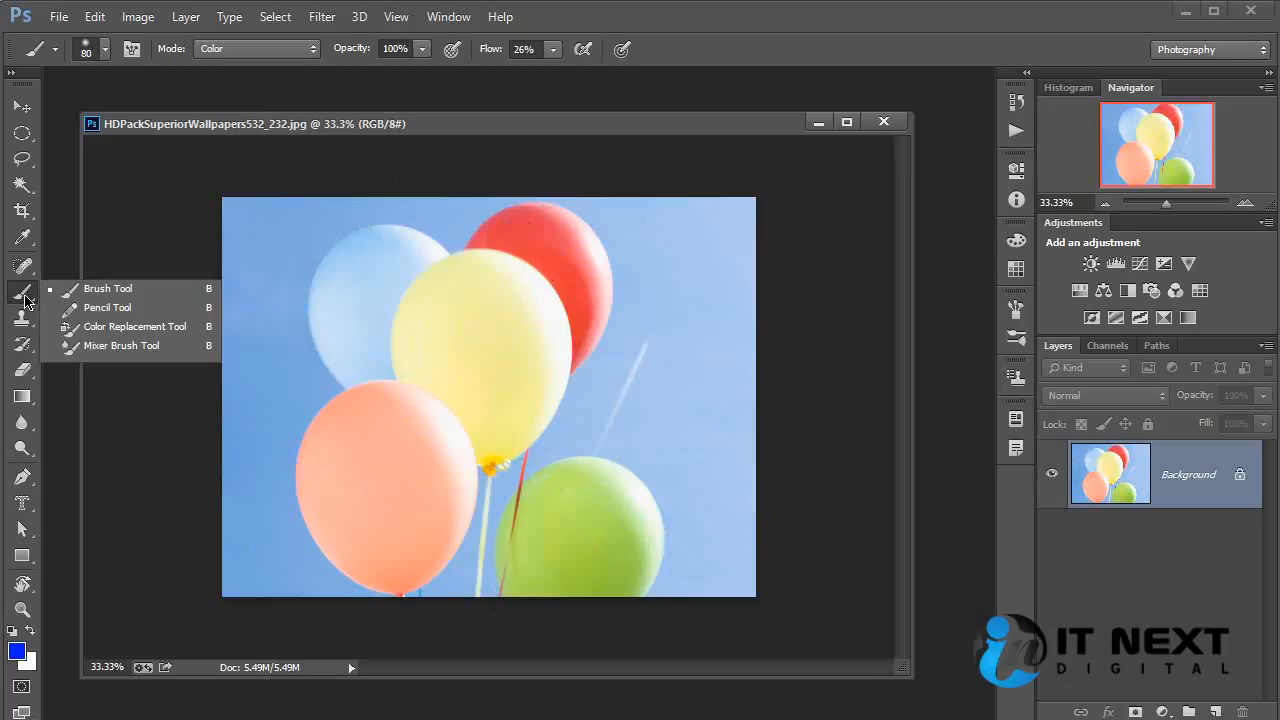
click(102, 307)
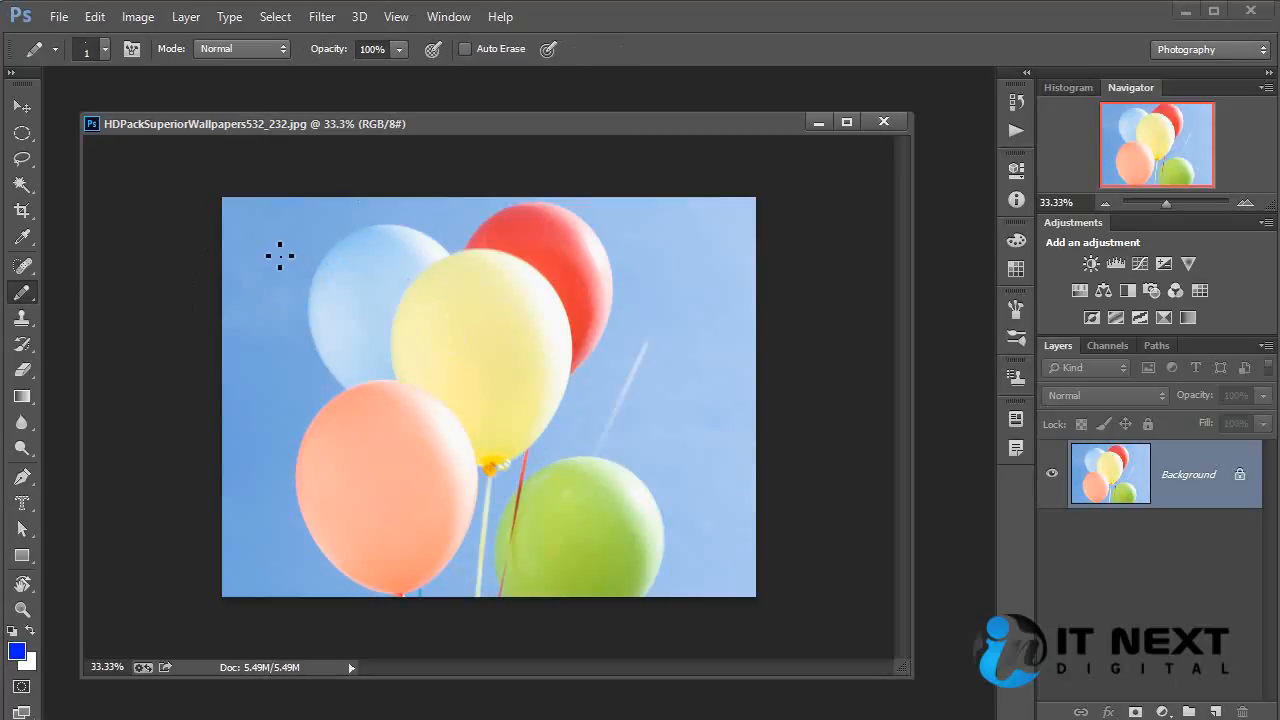
click(104, 54)
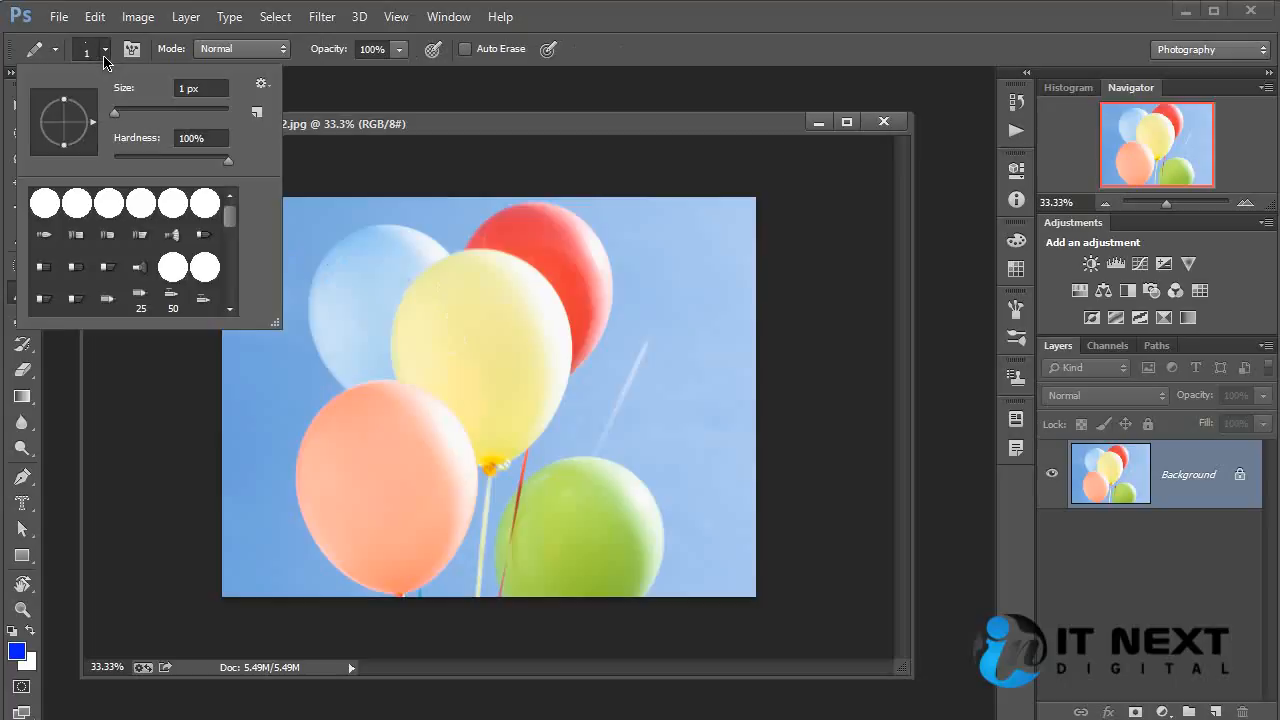
click(490, 122)
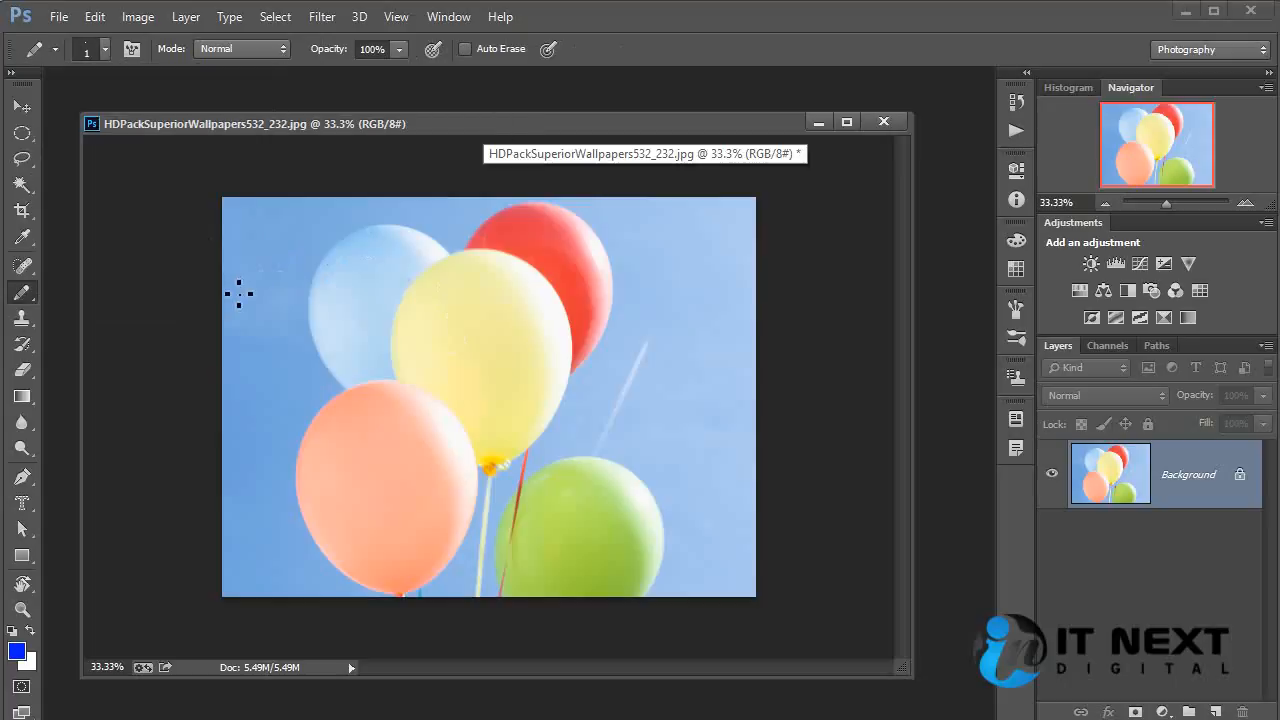
Try a freehand 1 px pencil line and a straight segment across the balloons, undoing each.
mouse_move(239, 293)
mouse_down()
mouse_move(294, 263)
mouse_move(338, 315)
mouse_move(610, 400)
mouse_move(598, 481)
mouse_move(328, 416)
mouse_up()
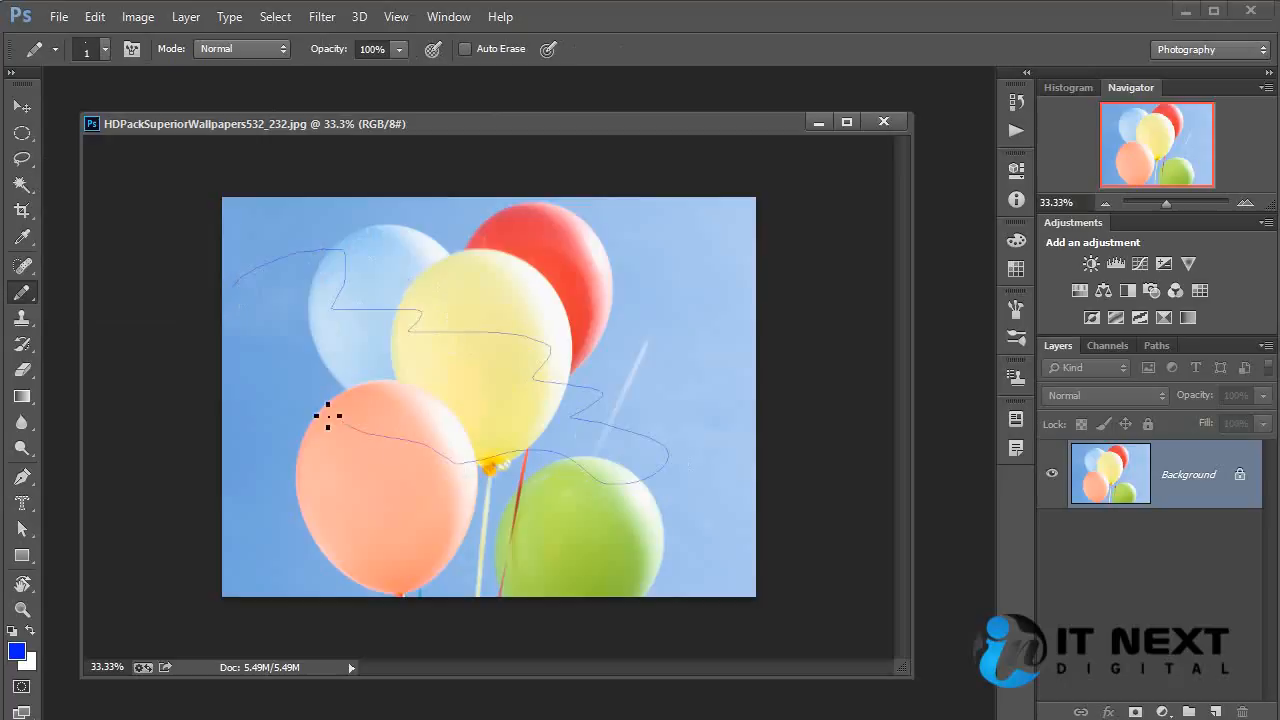
key(ctrl+z)
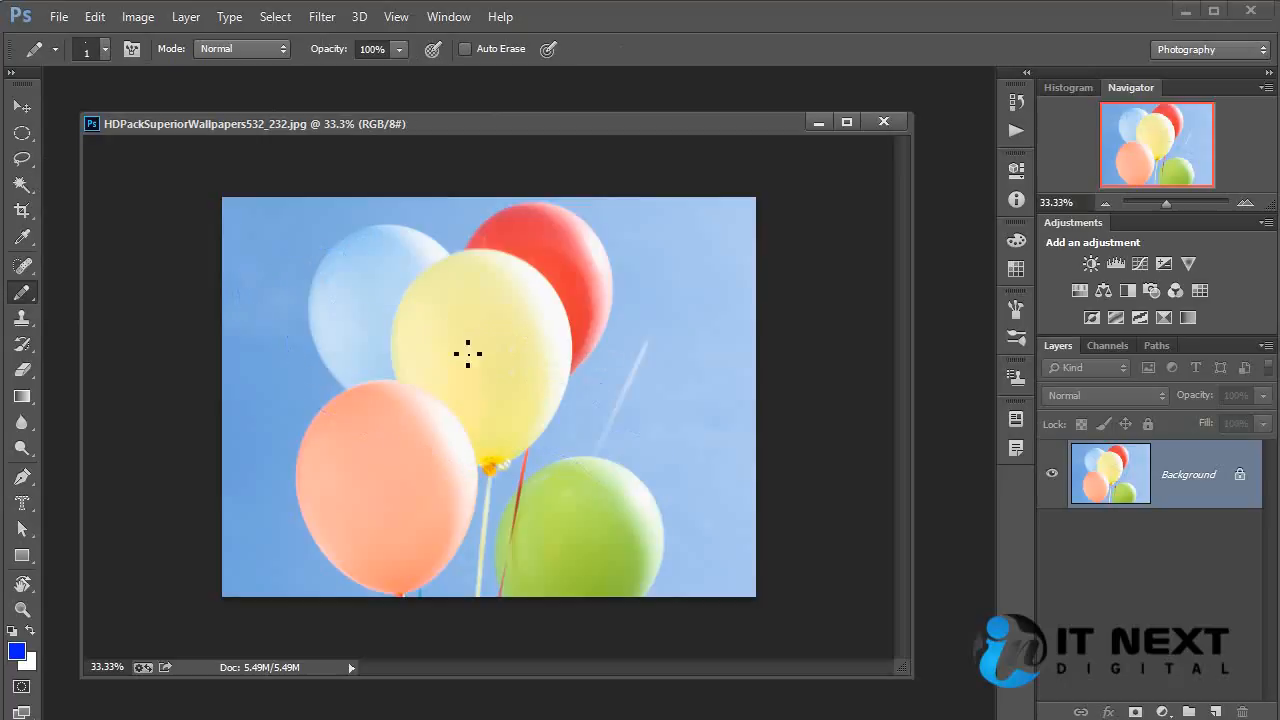
shift+click(660, 297)
key(ctrl+z)
Draw a chain of connected straight 1 px pencil segments across the balloons, plus a wavy freehand line.
shift+click(657, 278)
shift+click(214, 531)
shift+click(263, 368)
shift+click(620, 540)
shift+click(700, 352)
shift+click(567, 325)
shift+click(373, 398)
shift+click(401, 513)
shift+click(595, 550)
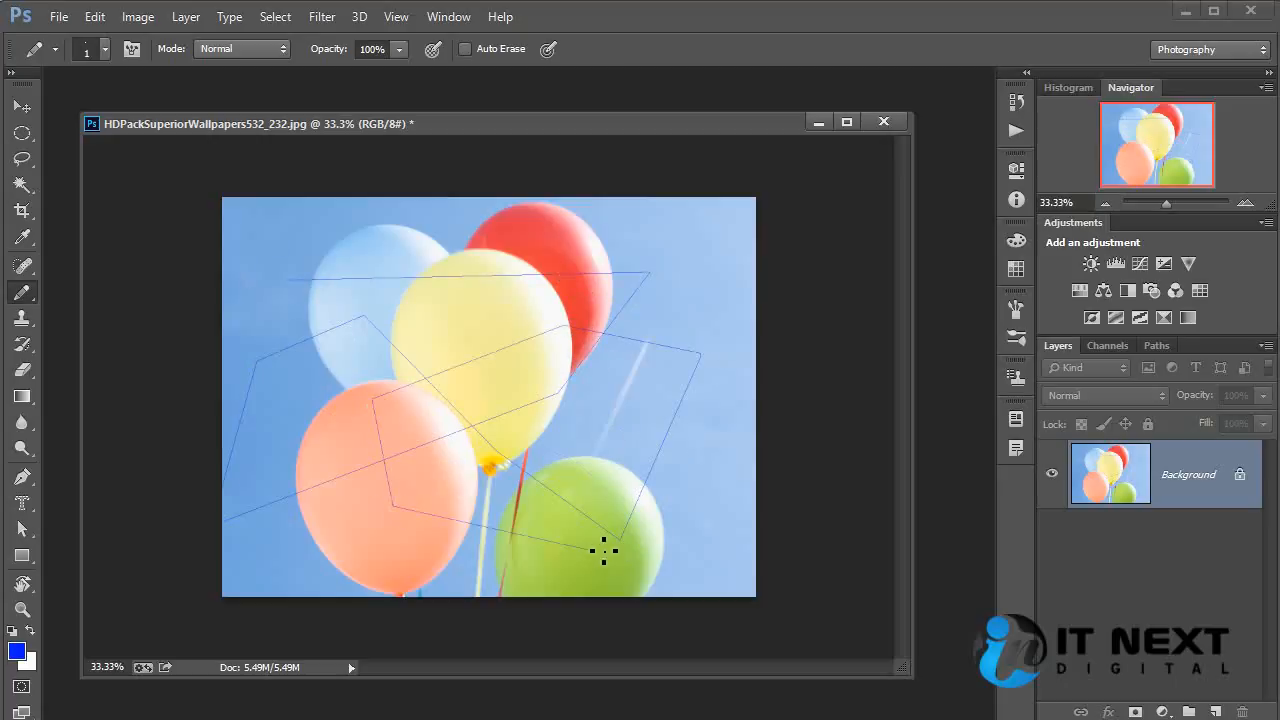
shift+click(599, 428)
shift+click(353, 250)
shift+click(274, 276)
mouse_move(258, 324)
mouse_down()
mouse_move(448, 288)
mouse_move(627, 317)
mouse_up()
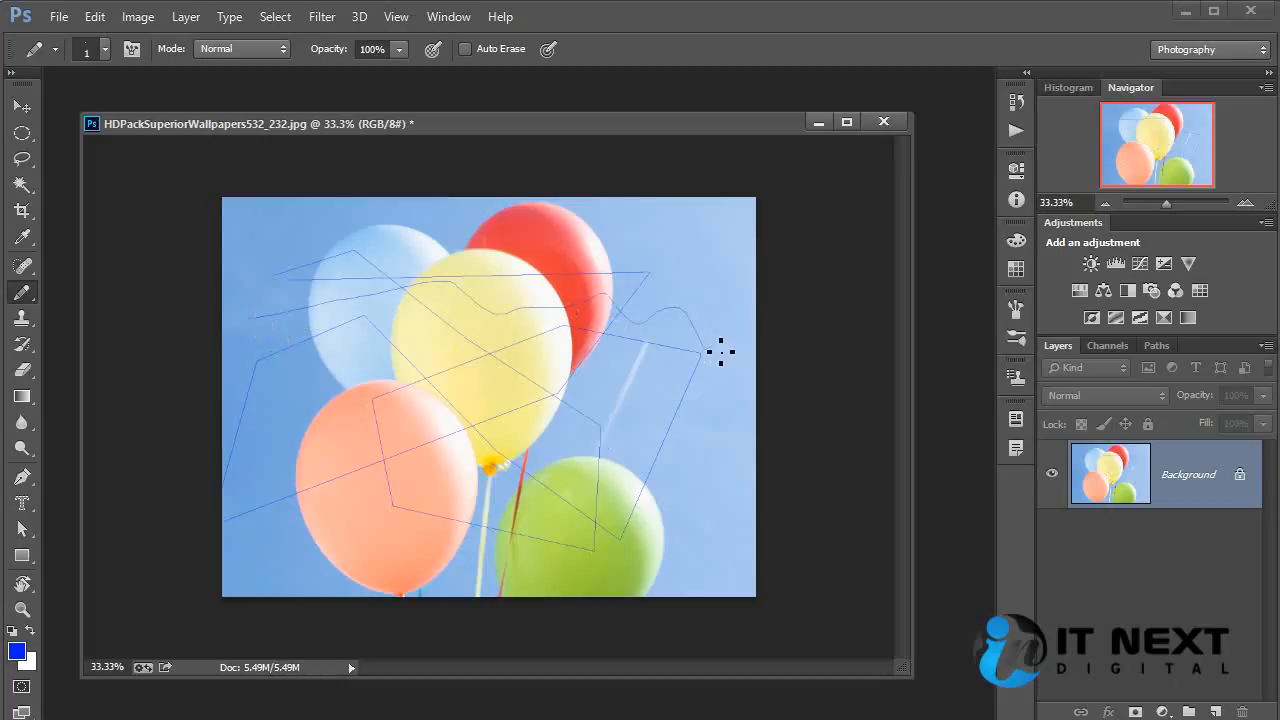
mouse_move(720, 351)
mouse_down()
mouse_move(613, 497)
mouse_move(462, 544)
mouse_move(326, 386)
mouse_move(327, 297)
mouse_up()
Undo all the thin pencil lines drawn on the balloon photo.
key(ctrl+alt+z)
key(ctrl+alt+z)
key(ctrl+alt+z)
key(ctrl+alt+z)
key(ctrl+alt+z)
key(ctrl+alt+z)
key(ctrl+alt+z)
key(ctrl+alt+z)
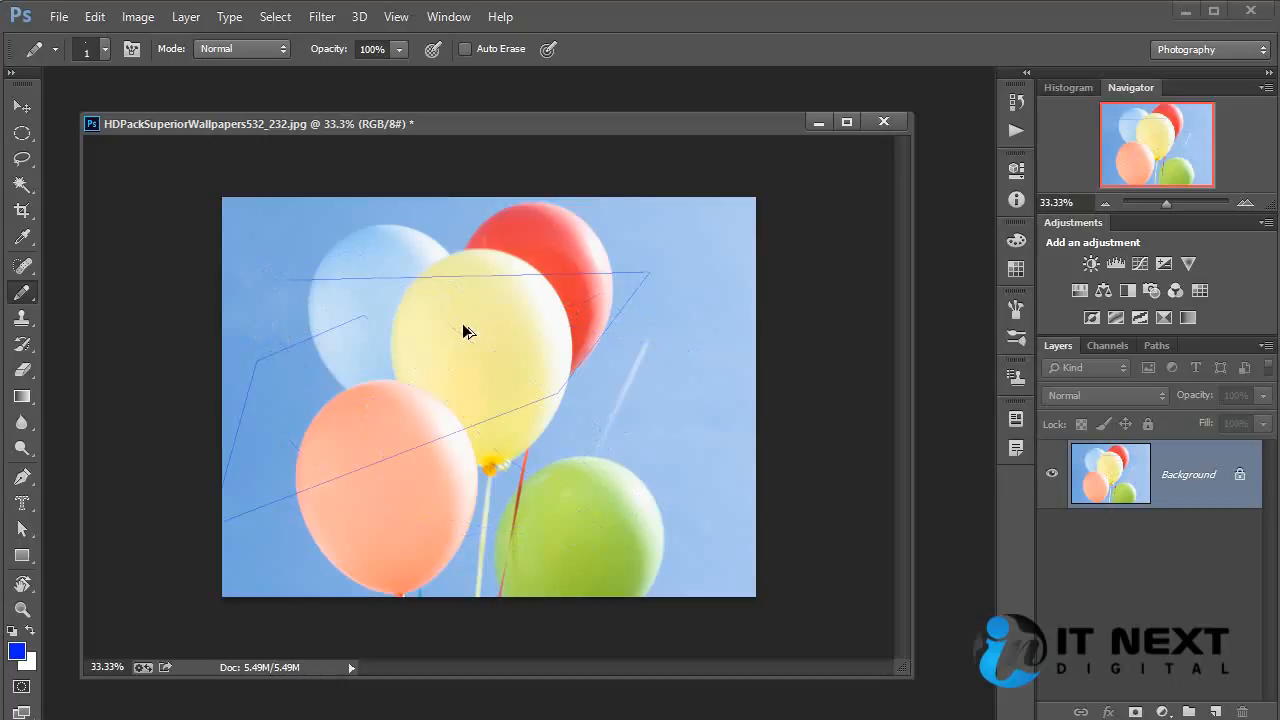
key(ctrl+alt+z)
key(ctrl+alt+z)
key(ctrl+alt+z)
key(ctrl+alt+z)
key(ctrl+alt+z)
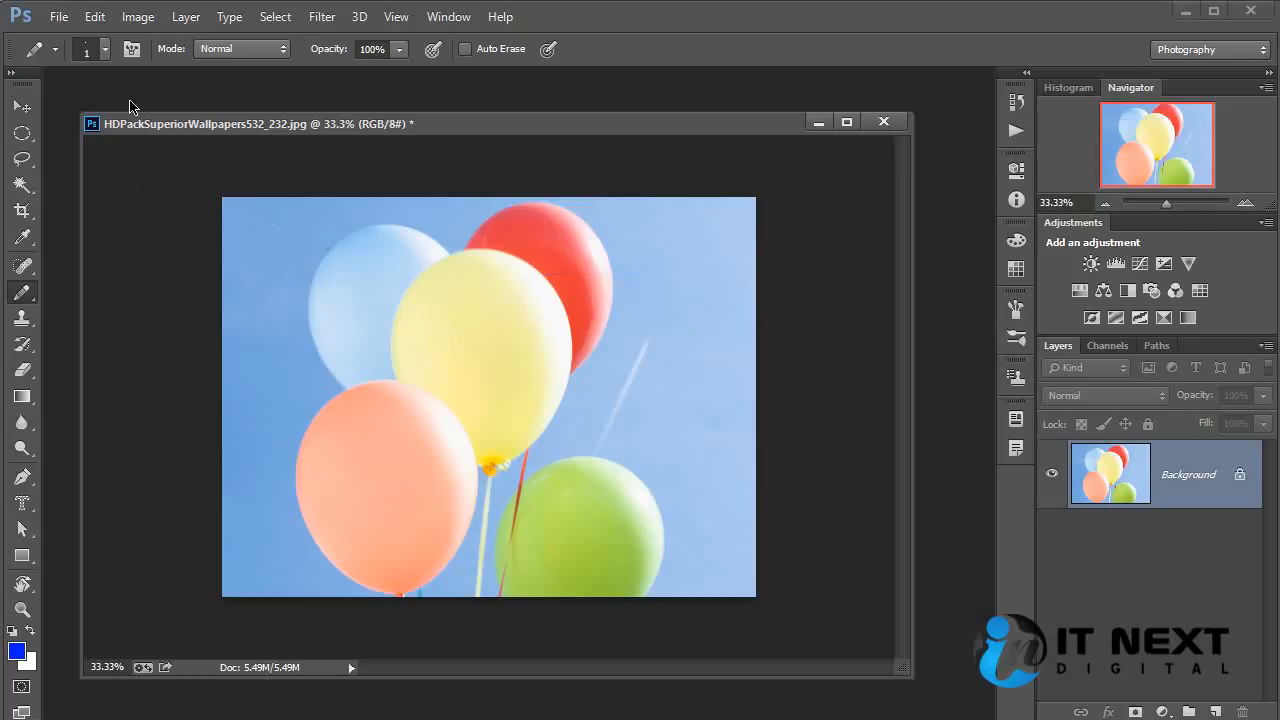
Set the pencil size to 149 px and paint a thick blue zigzag diagonally across the balloons.
click(104, 48)
drag(117, 110, 187, 121)
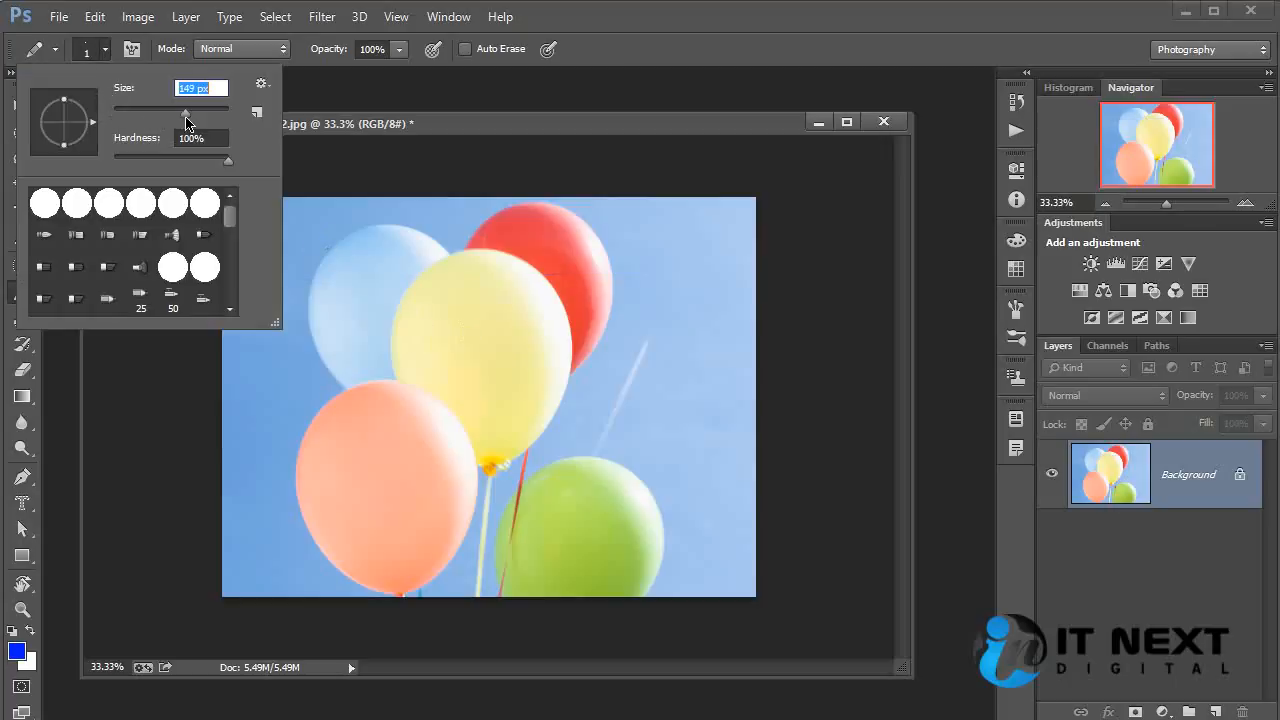
click(263, 291)
mouse_move(258, 325)
mouse_down()
mouse_move(406, 286)
mouse_move(510, 420)
mouse_move(616, 470)
mouse_move(612, 481)
mouse_up()
Lower the pencil opacity to 35% and paint a translucent zigzag over the peach and green balloons.
click(396, 52)
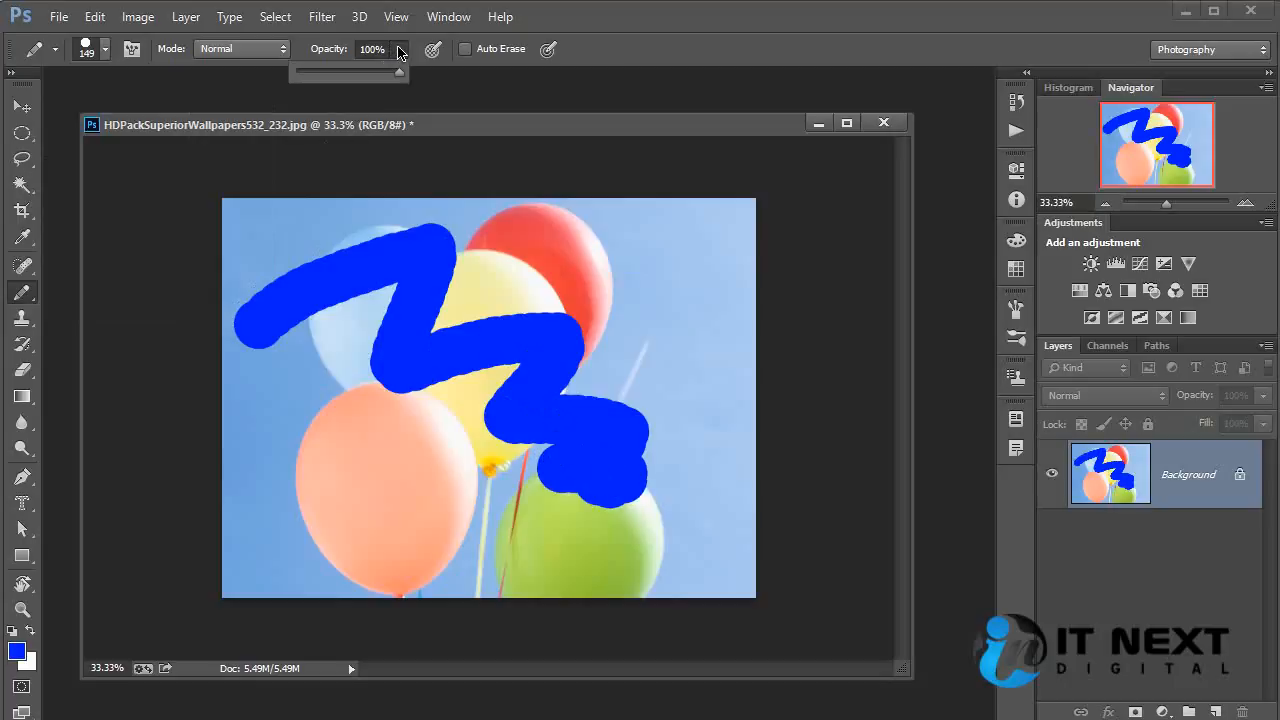
drag(394, 80, 340, 80)
mouse_move(270, 455)
mouse_down()
mouse_move(352, 497)
mouse_move(657, 463)
mouse_up()
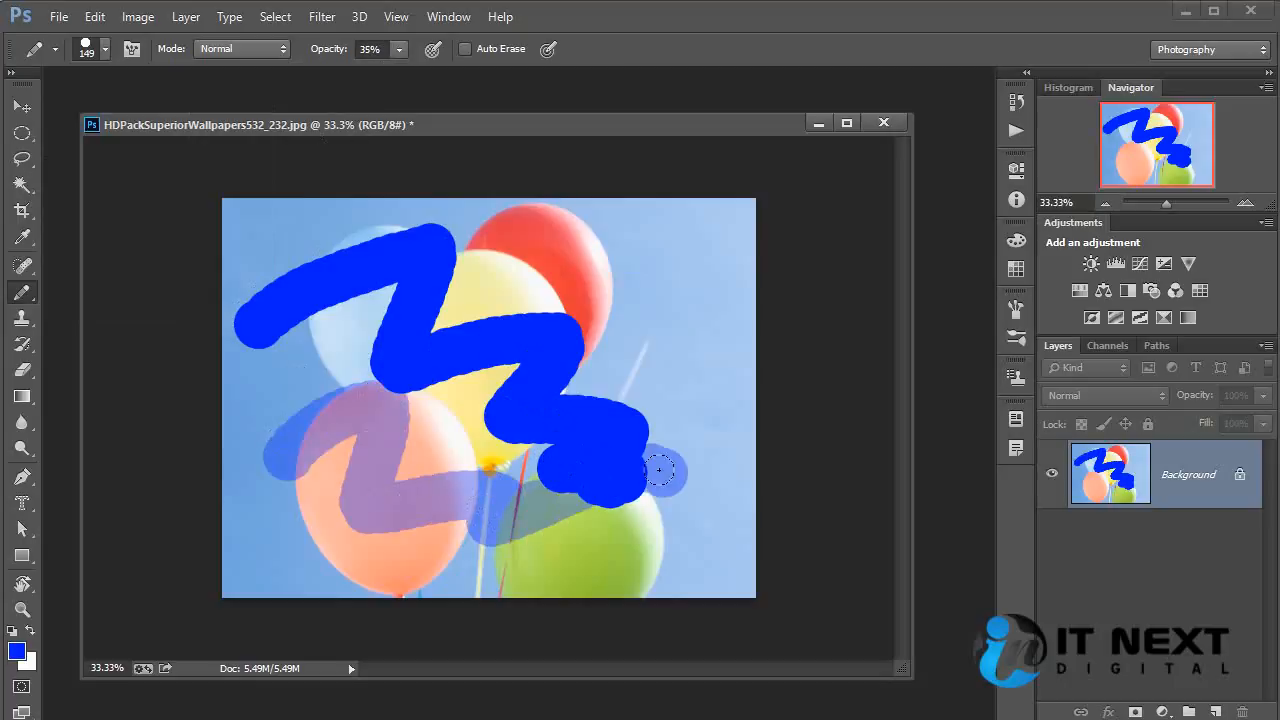
Browse the pencil's brush presets and paint another 35% opacity stroke from the upper-right sky to the photo's left side.
click(105, 49)
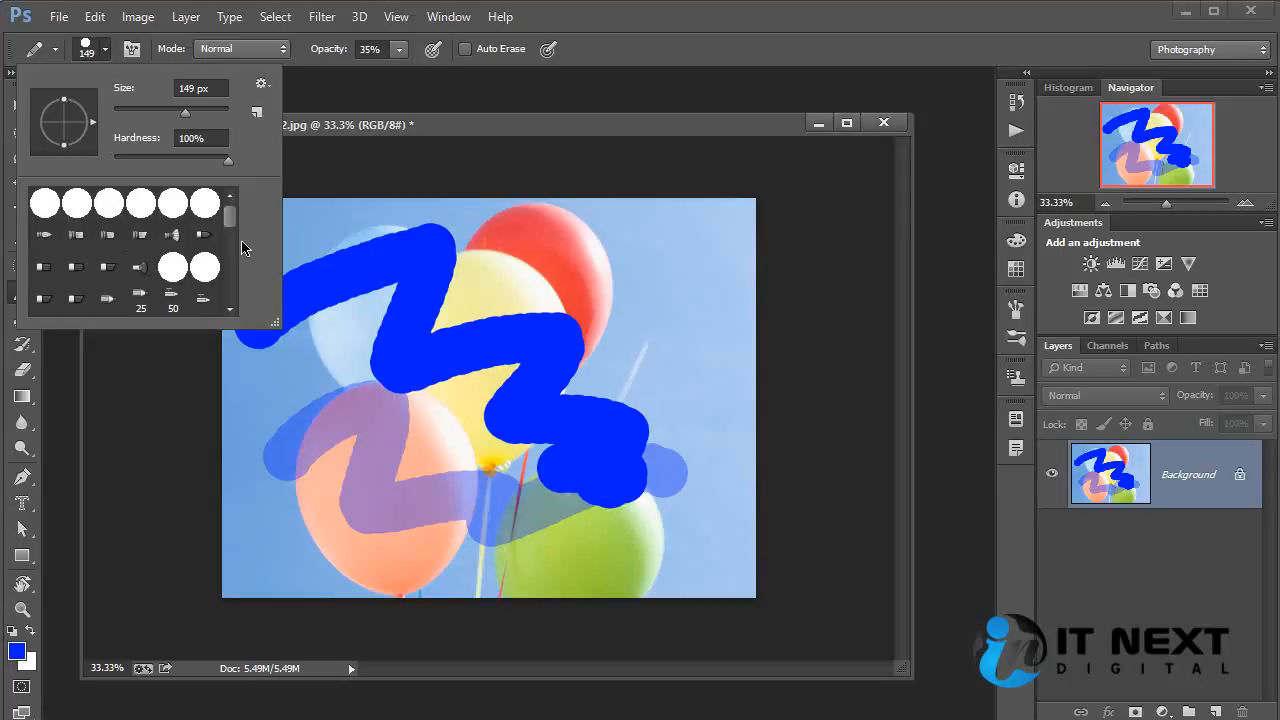
mouse_move(231, 217)
mouse_down()
mouse_move(237, 308)
mouse_move(238, 196)
mouse_up()
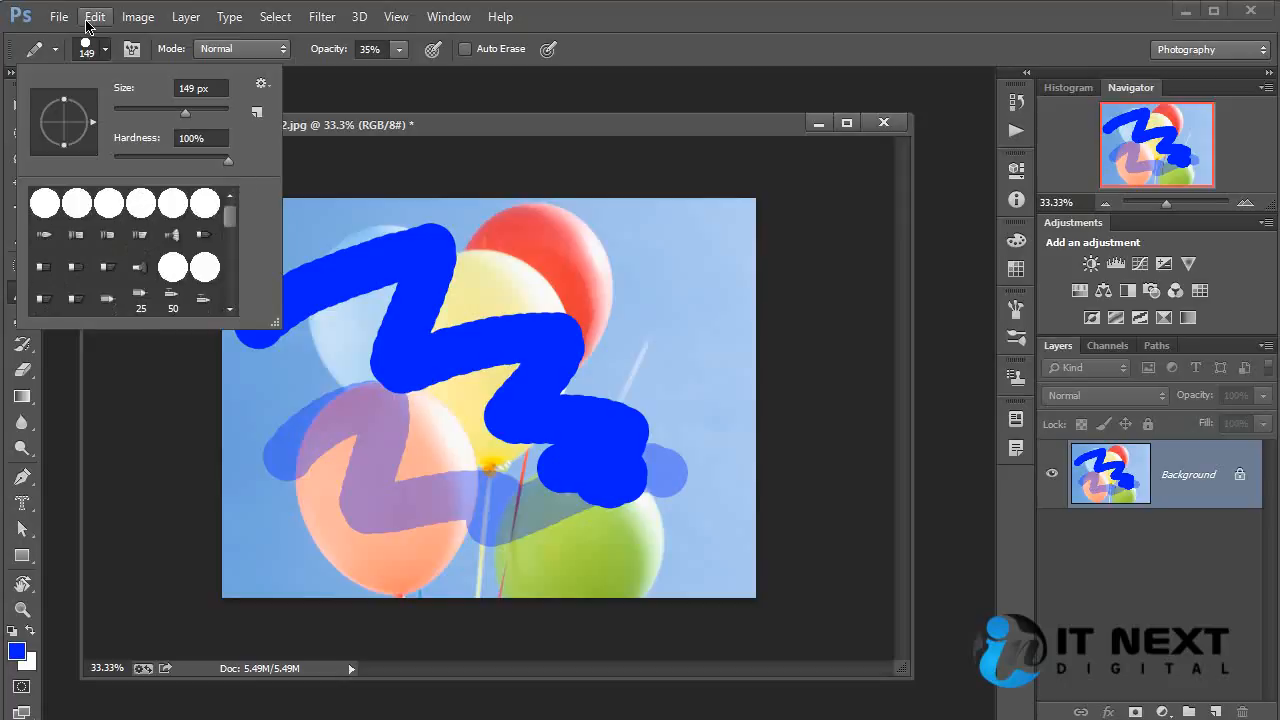
mouse_move(648, 243)
mouse_down()
mouse_move(522, 445)
mouse_move(360, 495)
mouse_move(265, 340)
mouse_up()
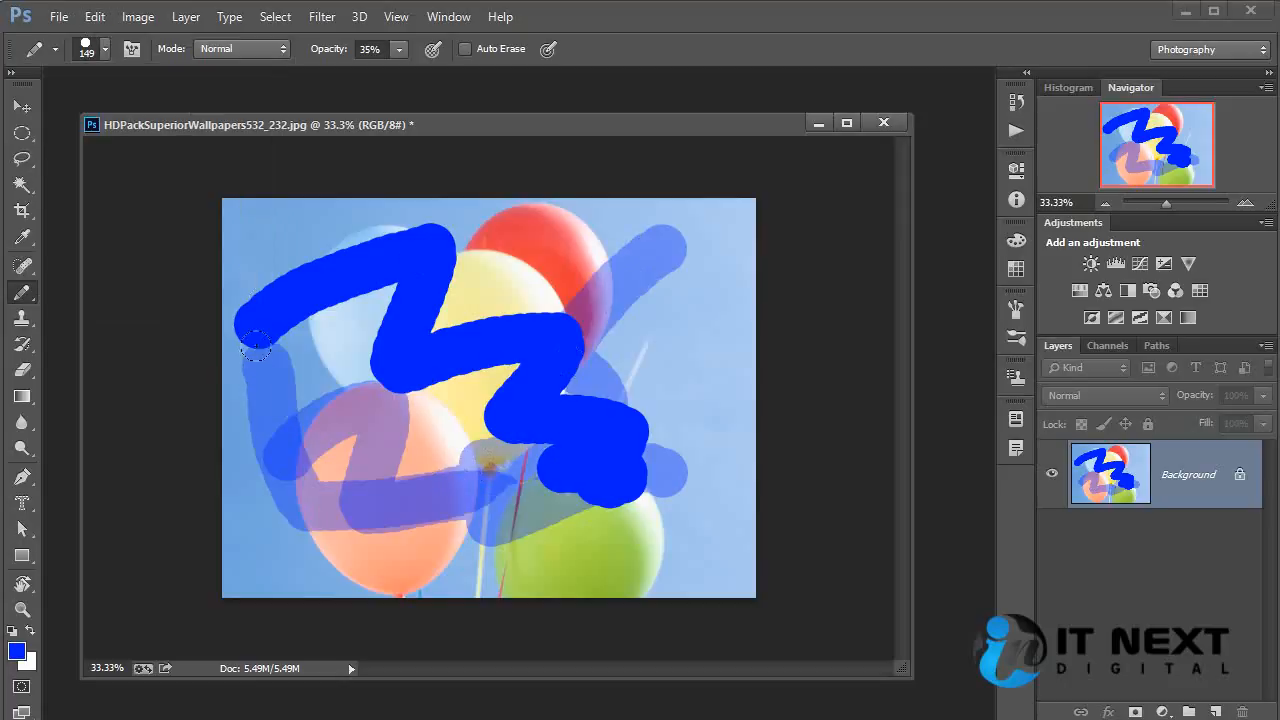
Set the pencil size to 1 px and turn off Auto Erase.
click(105, 50)
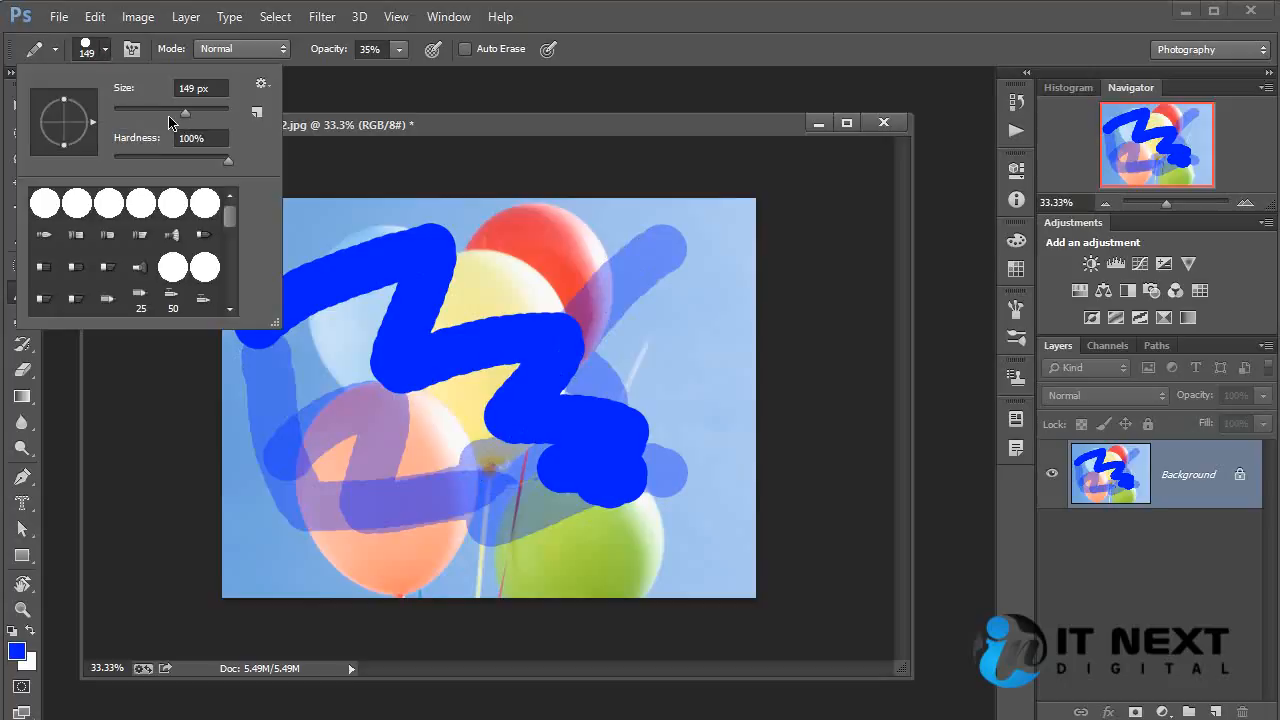
drag(184, 119, 110, 122)
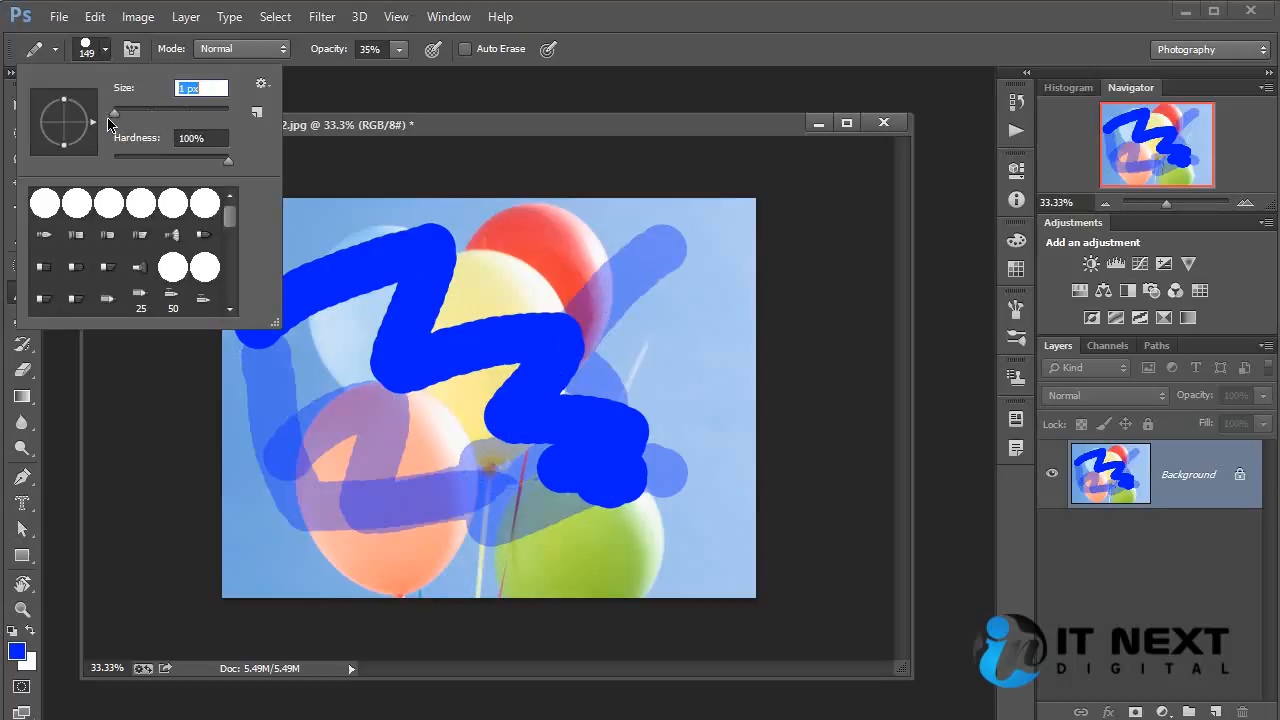
click(655, 42)
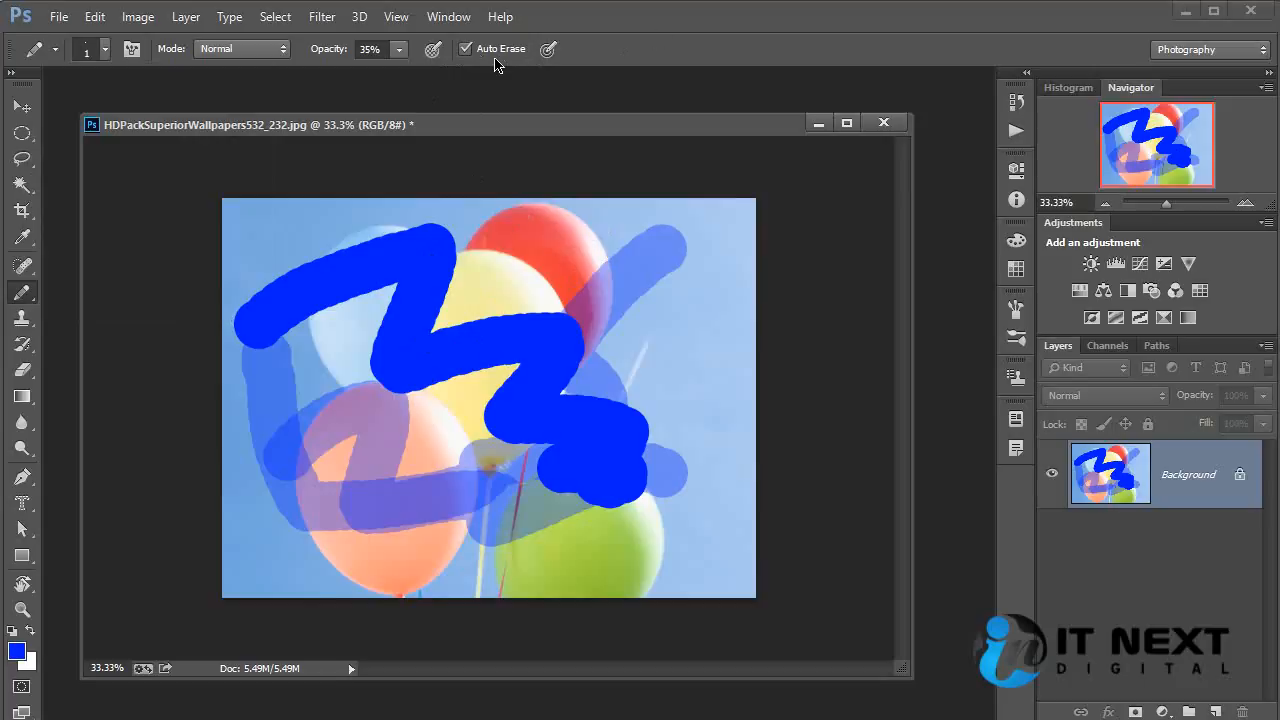
click(466, 55)
Switch to the Color Replacement Tool and close the balloon photo without saving it.
right_click(22, 292)
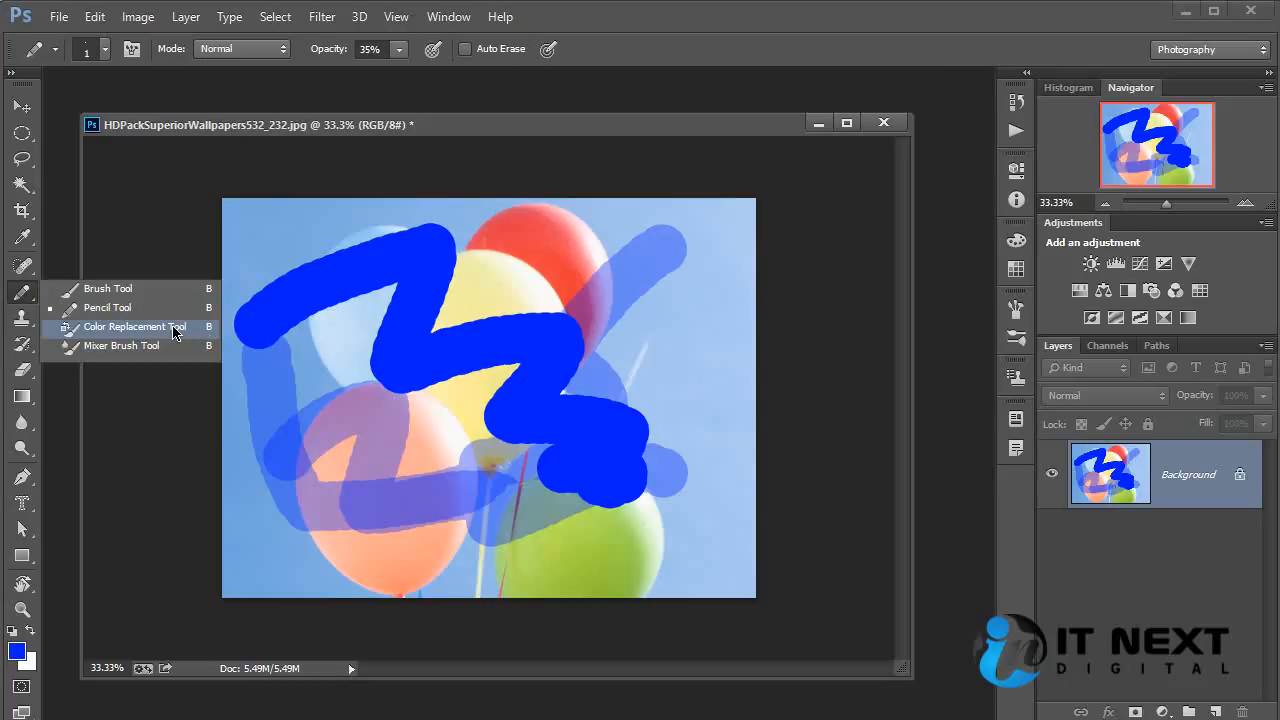
click(134, 326)
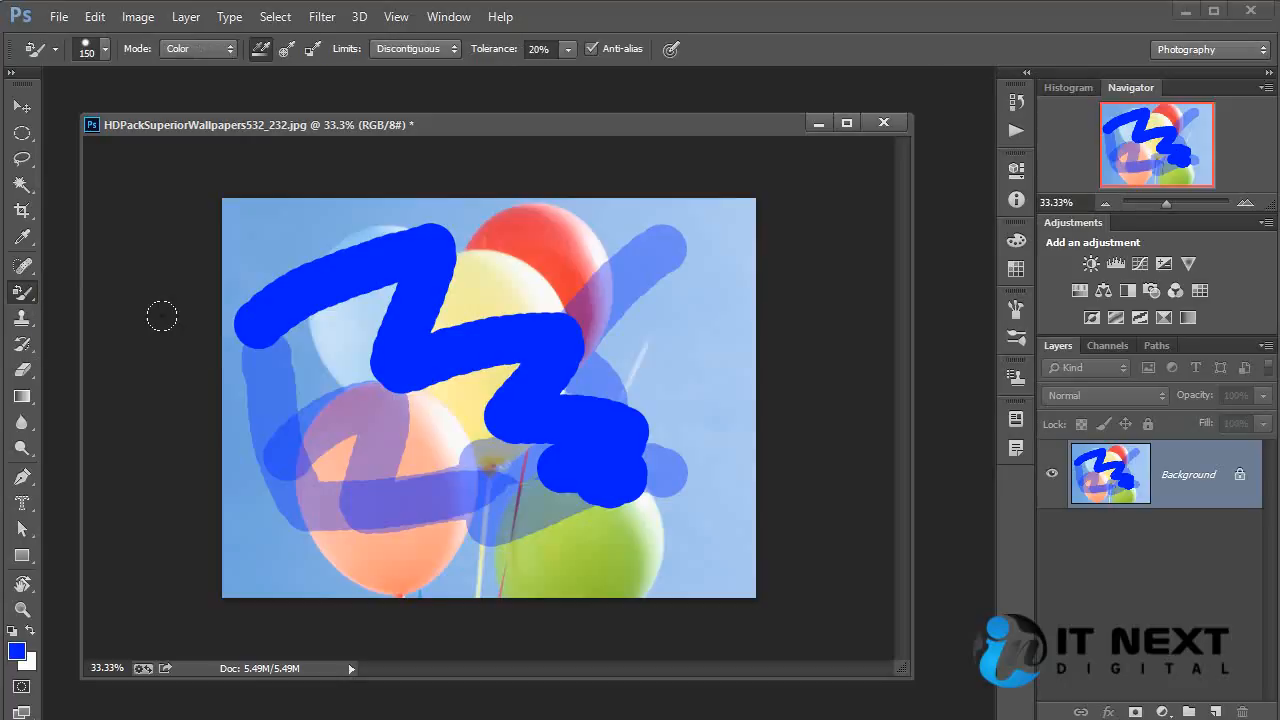
click(884, 122)
click(640, 295)
Open ComputerDesktopWallpapersCollection448_007.jpg from the wallpaper folder and move its window nearer the middle of the workspace.
key(ctrl+o)
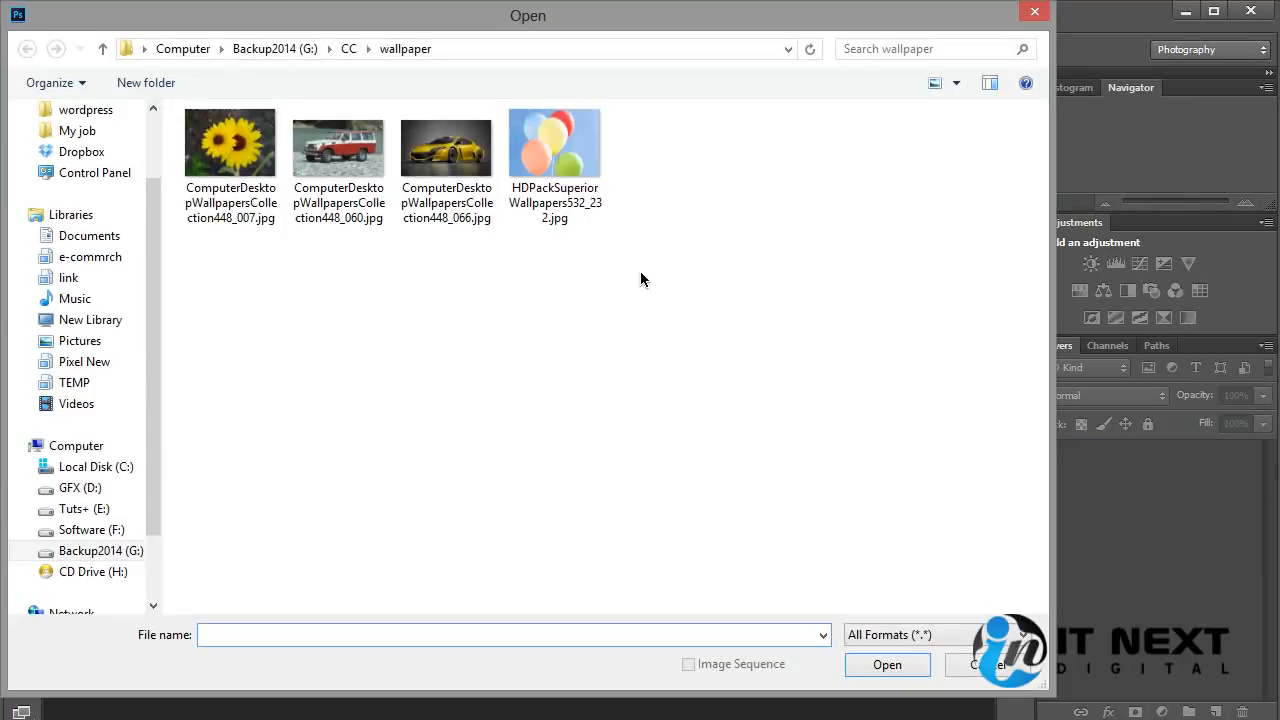
double_click(236, 145)
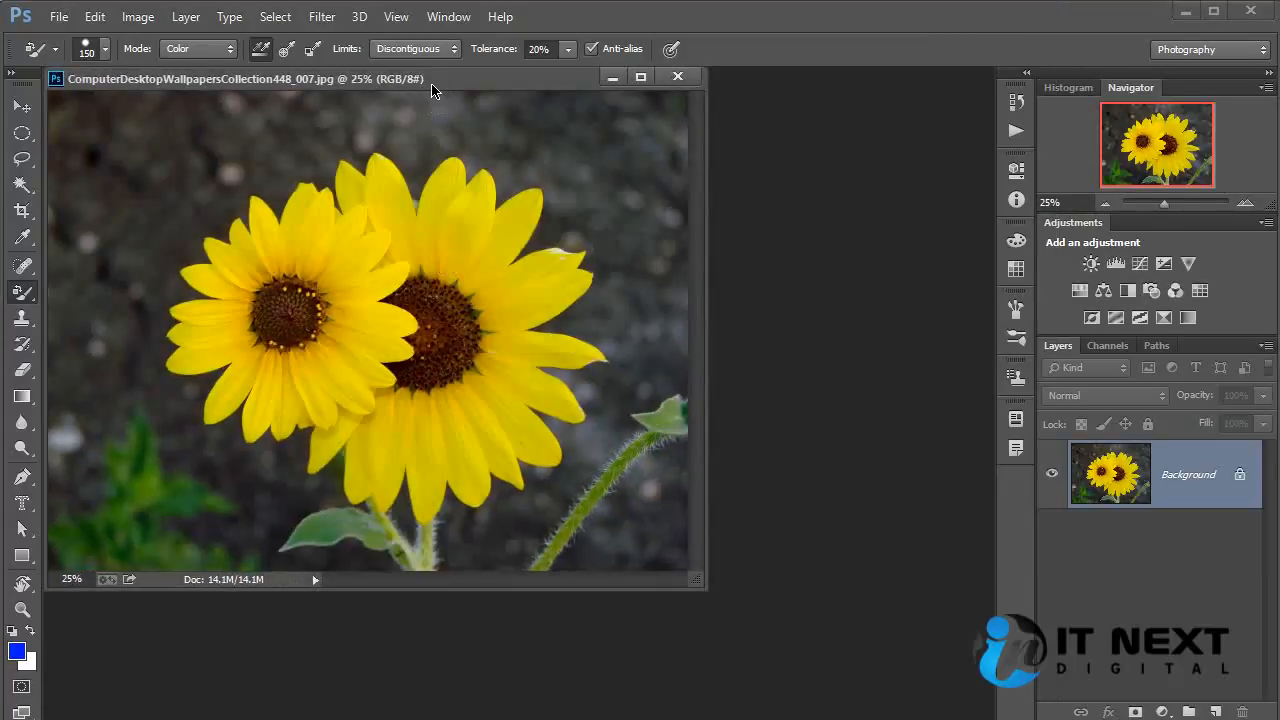
drag(431, 82, 508, 136)
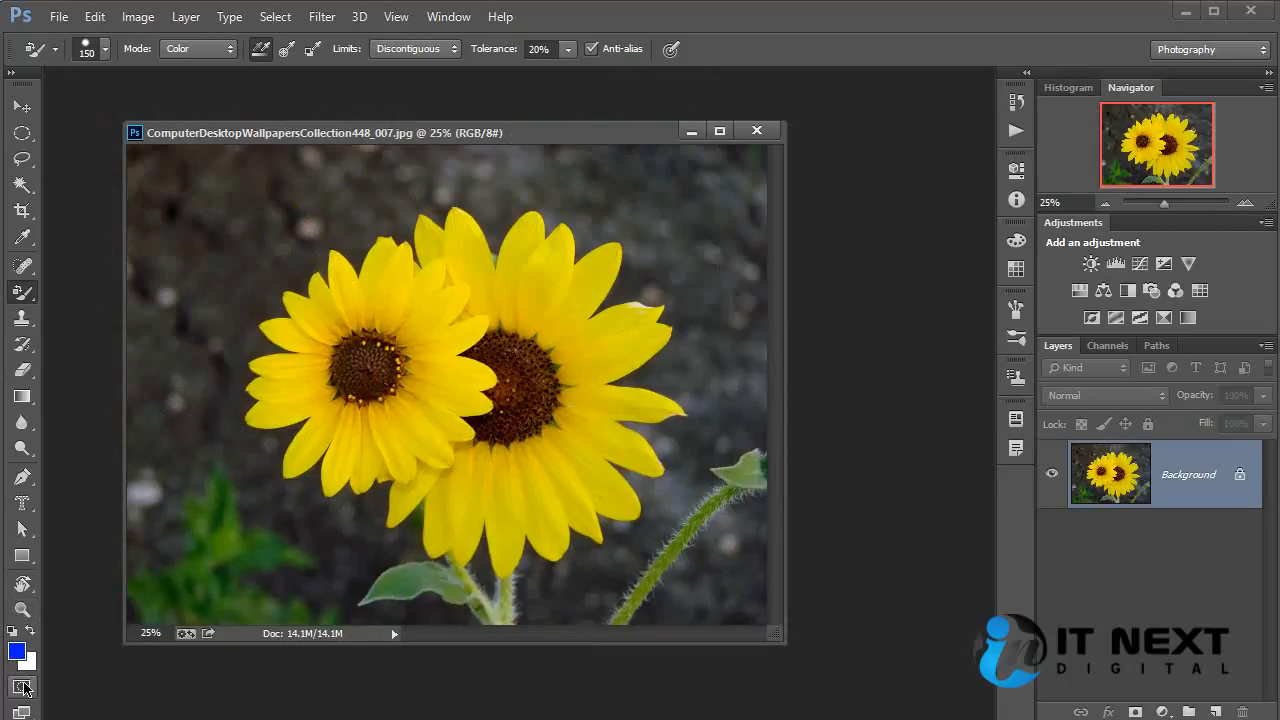
Accept blue 001eff as the foreground color and try a color replacement stroke on the dark background at the photo's upper-left corner.
click(16, 651)
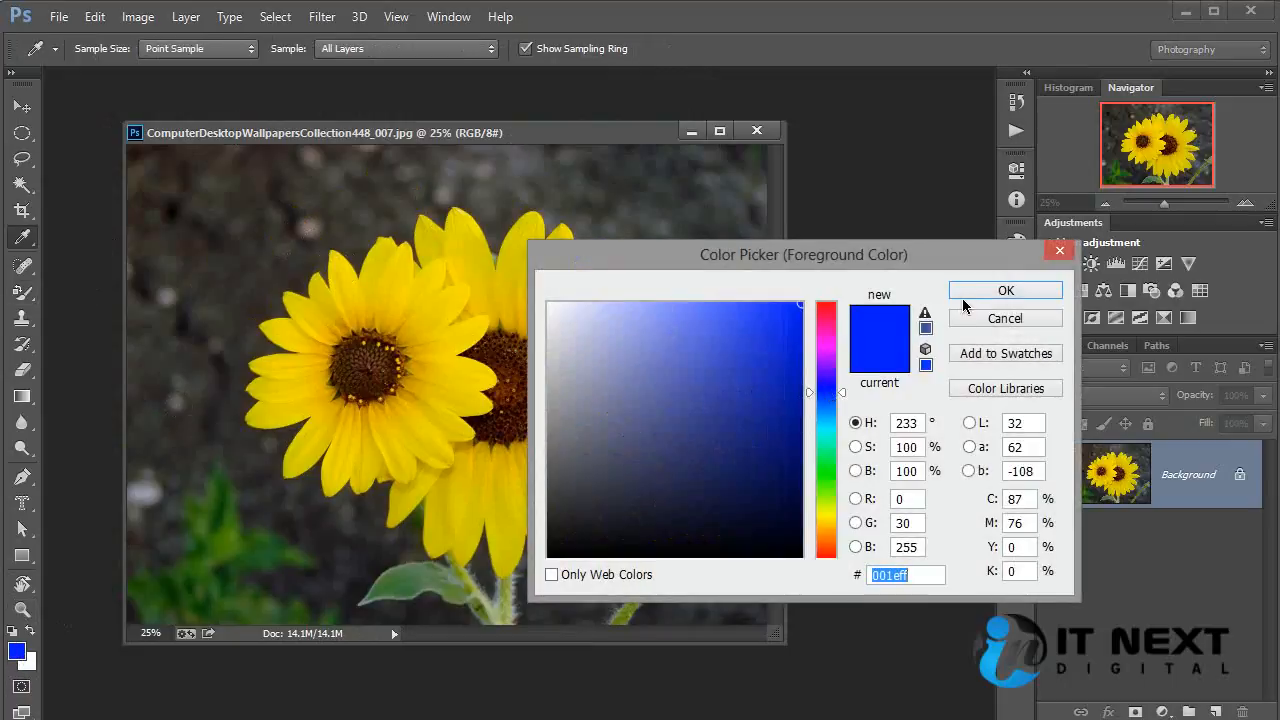
click(1006, 290)
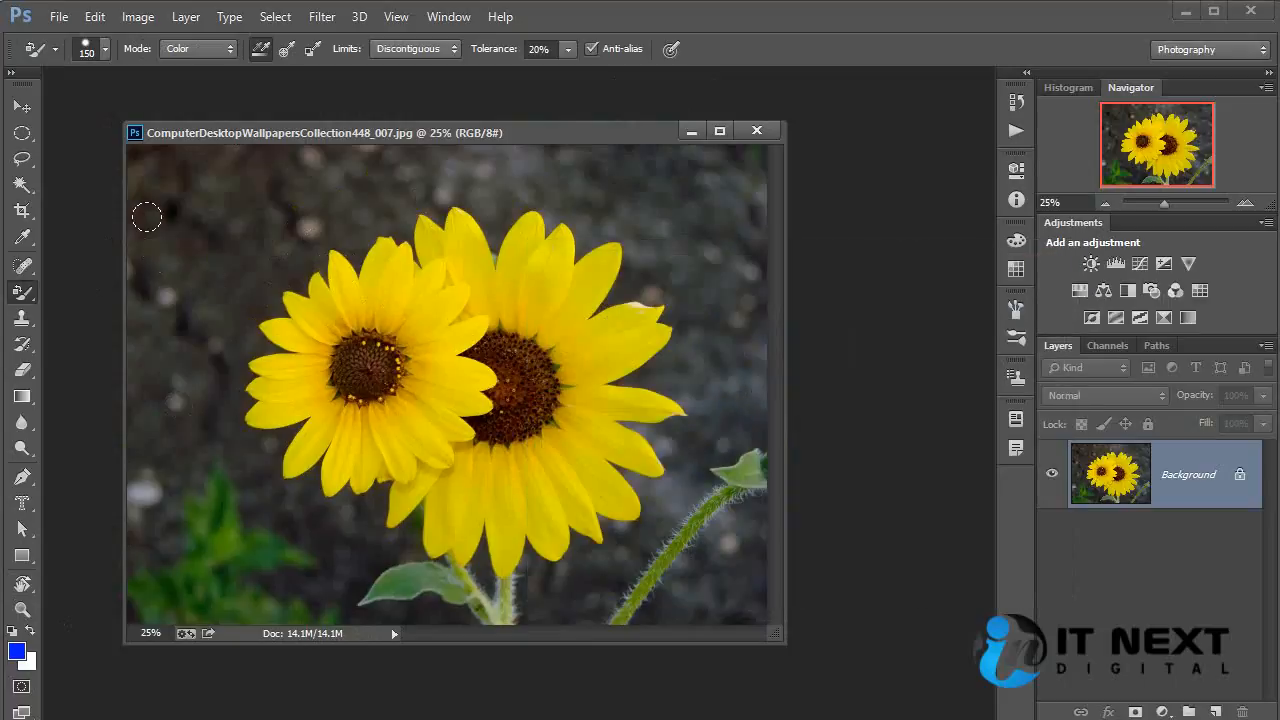
drag(146, 217, 228, 157)
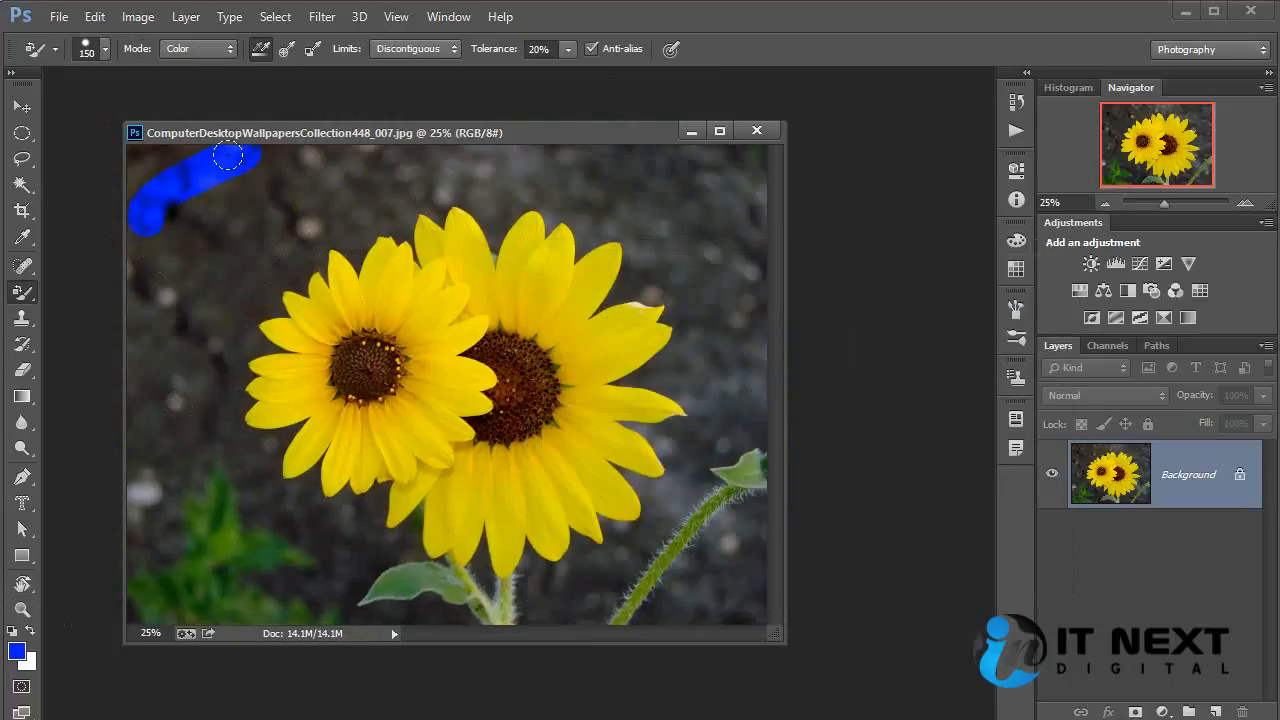
Try recoloring the dark background and both flowers blue in Color mode, and undo the strokes.
click(198, 47)
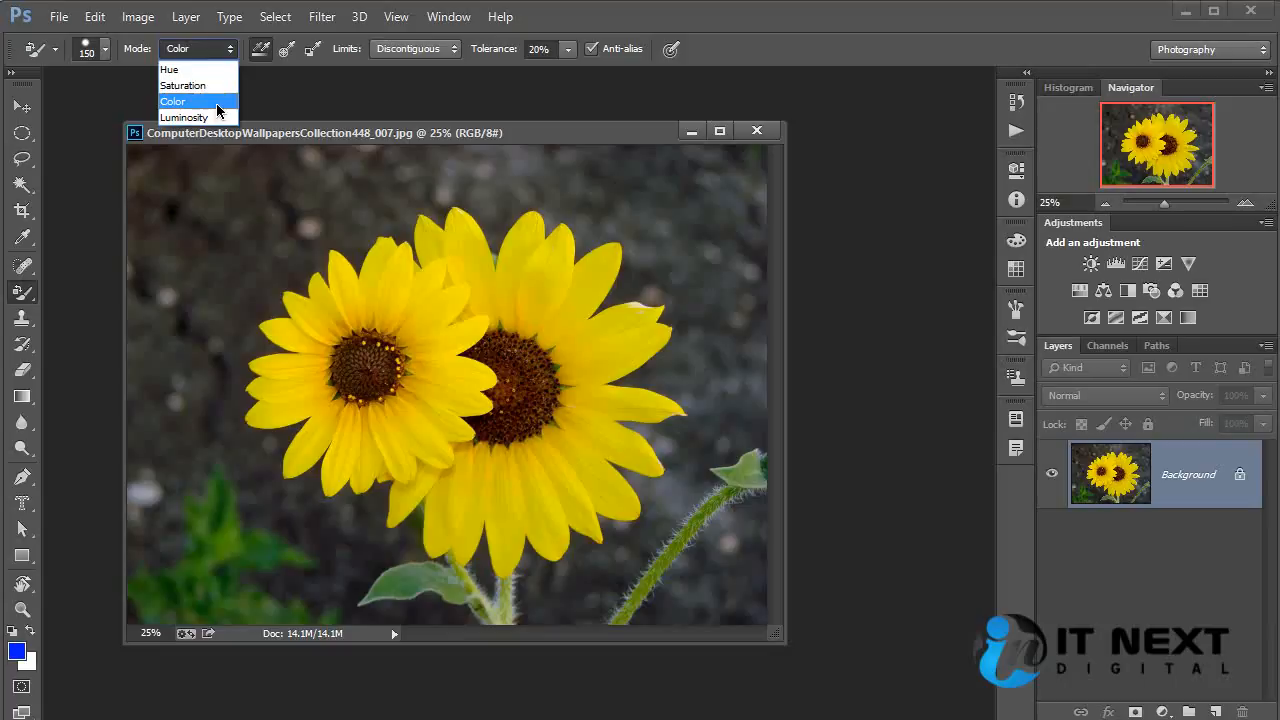
click(185, 101)
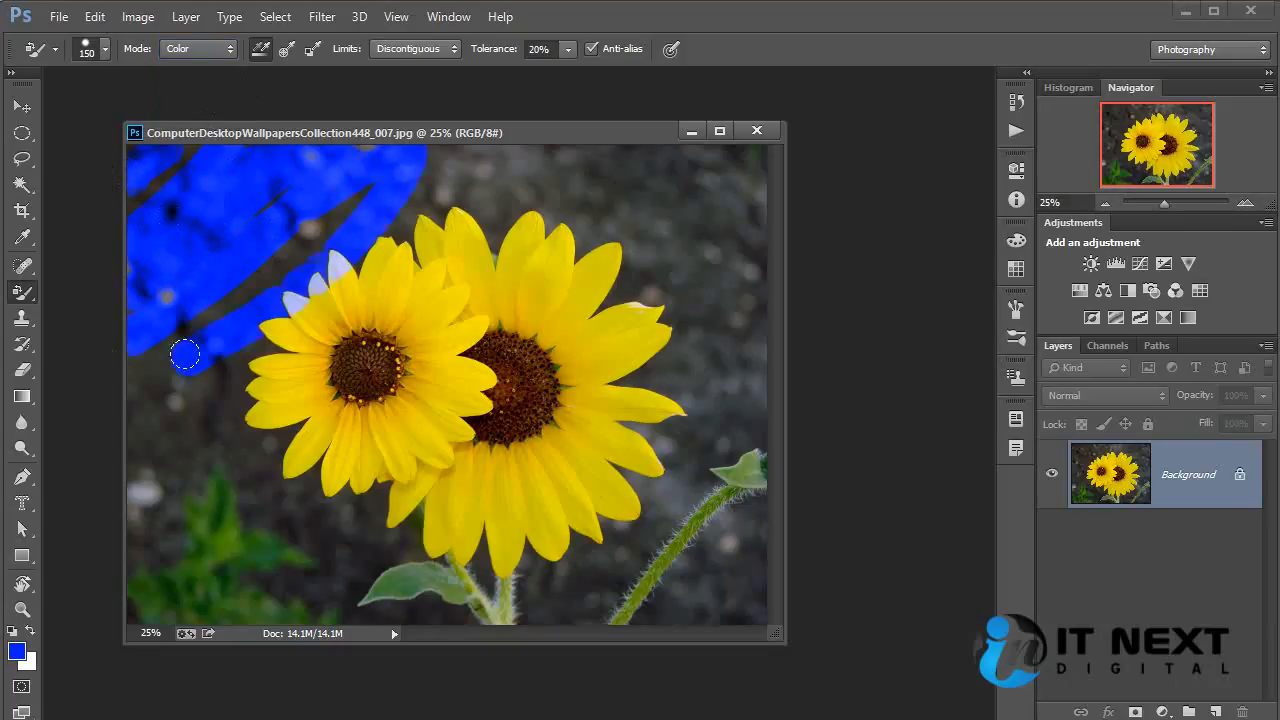
mouse_move(400, 222)
mouse_down()
mouse_move(495, 225)
mouse_move(379, 343)
mouse_move(155, 498)
mouse_move(444, 328)
mouse_move(572, 386)
mouse_move(295, 579)
mouse_move(411, 438)
mouse_move(598, 297)
mouse_move(408, 509)
mouse_move(681, 446)
mouse_move(624, 434)
mouse_move(277, 611)
mouse_move(726, 584)
mouse_move(796, 607)
mouse_up()
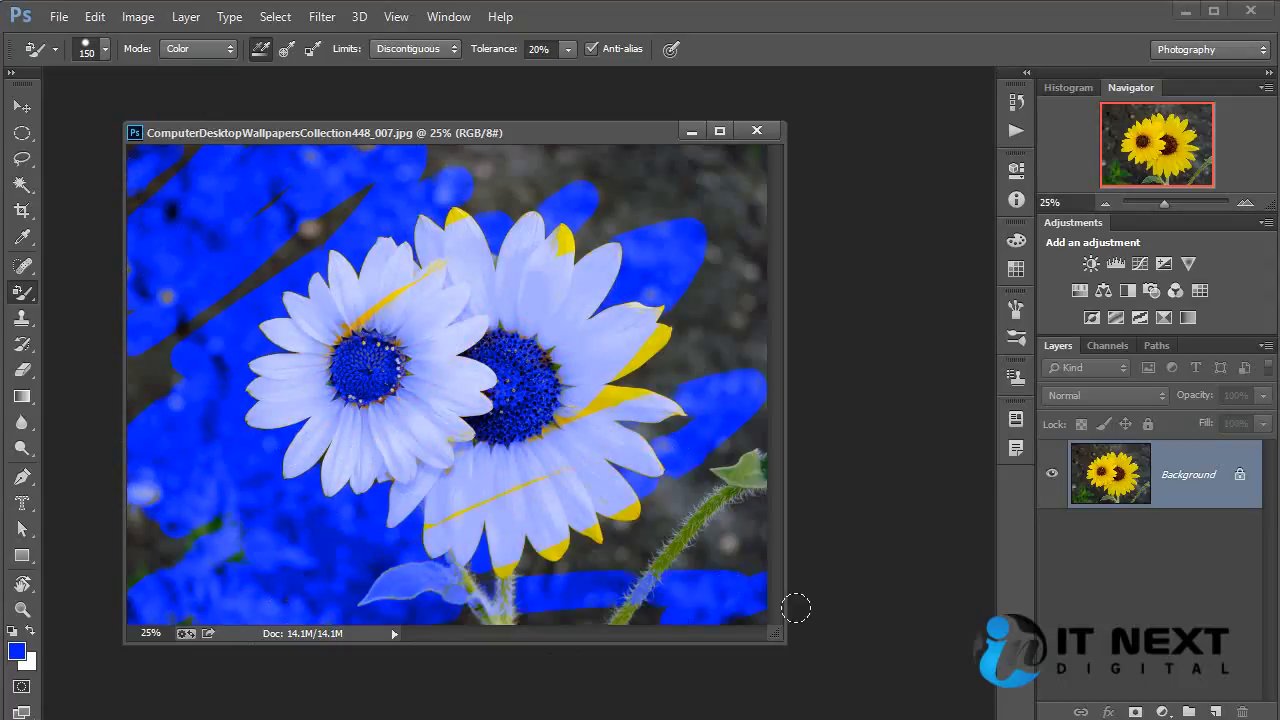
key(ctrl+z)
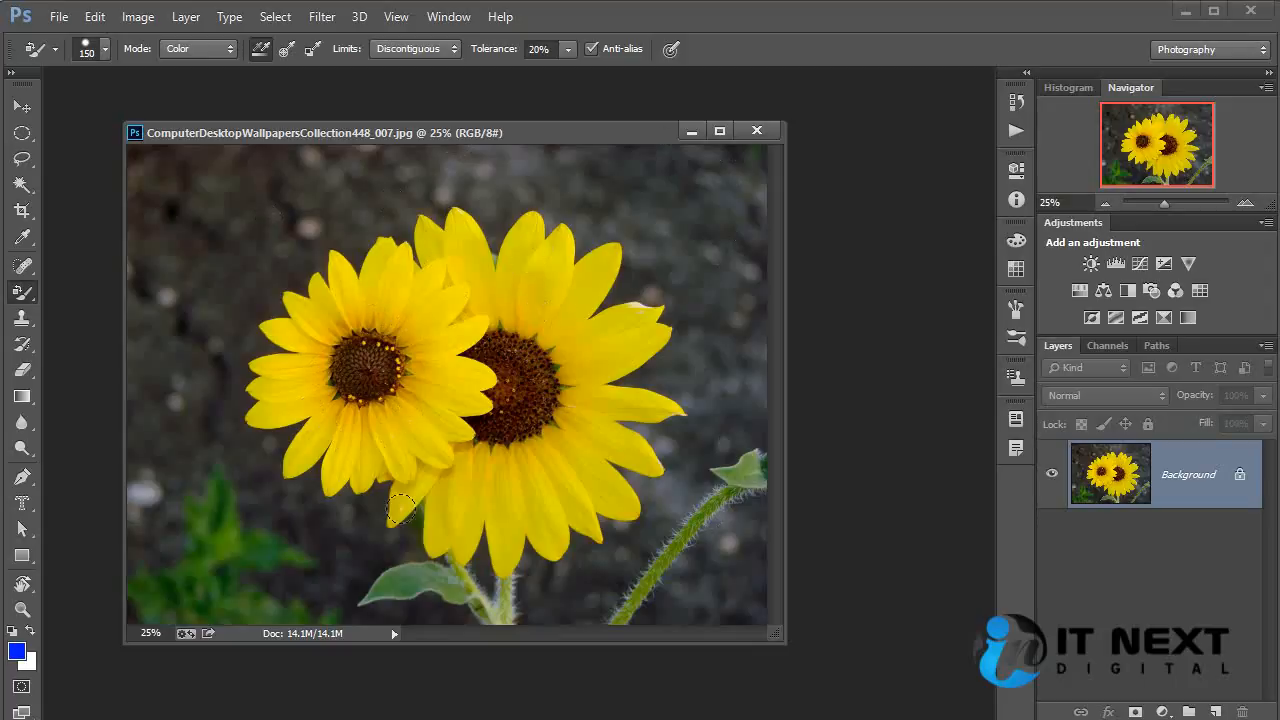
Try a Hue/Saturation adjustment layer with the Yellows at Hue +10 and Lightness -23, and delete the layer.
click(1162, 712)
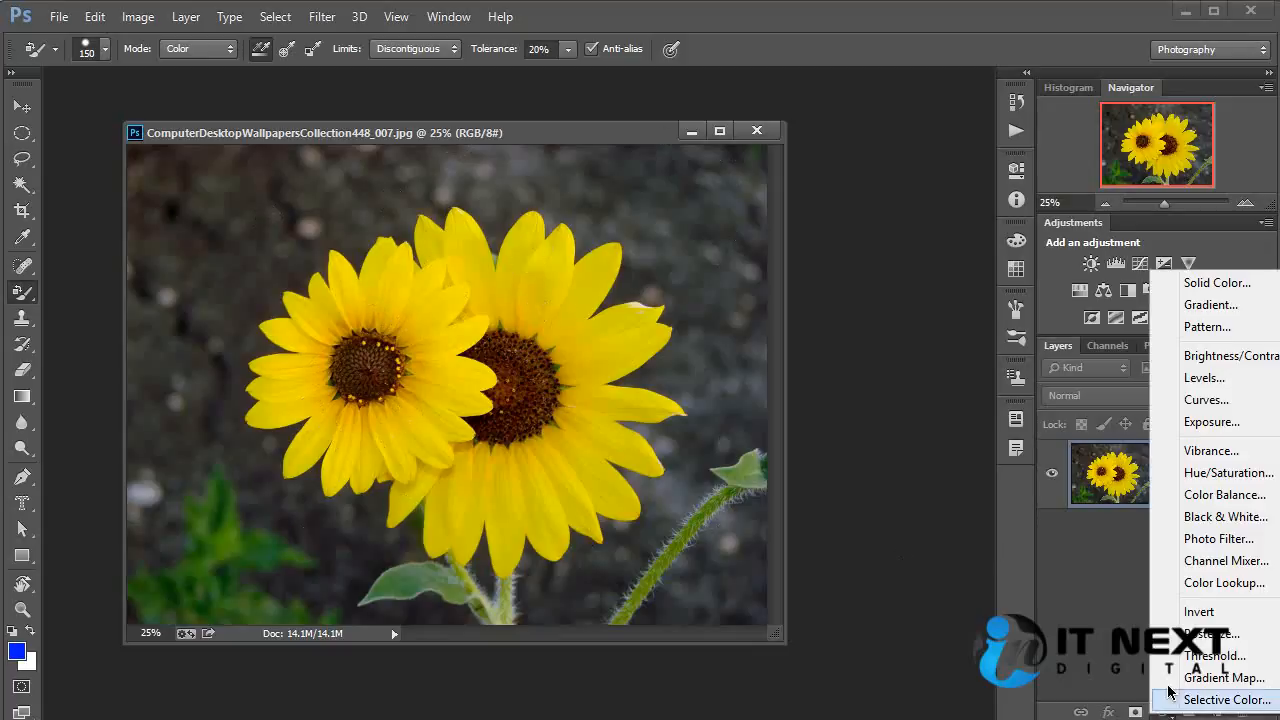
click(1226, 472)
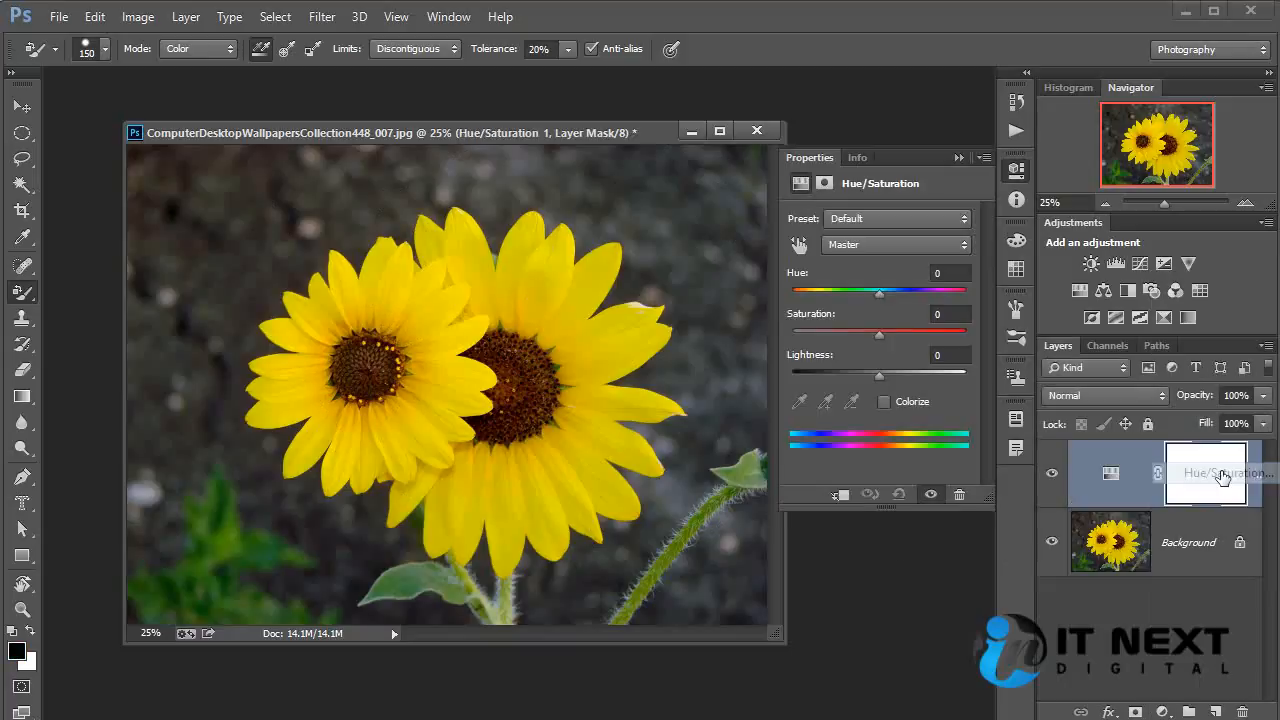
click(798, 245)
drag(459, 366, 457, 366)
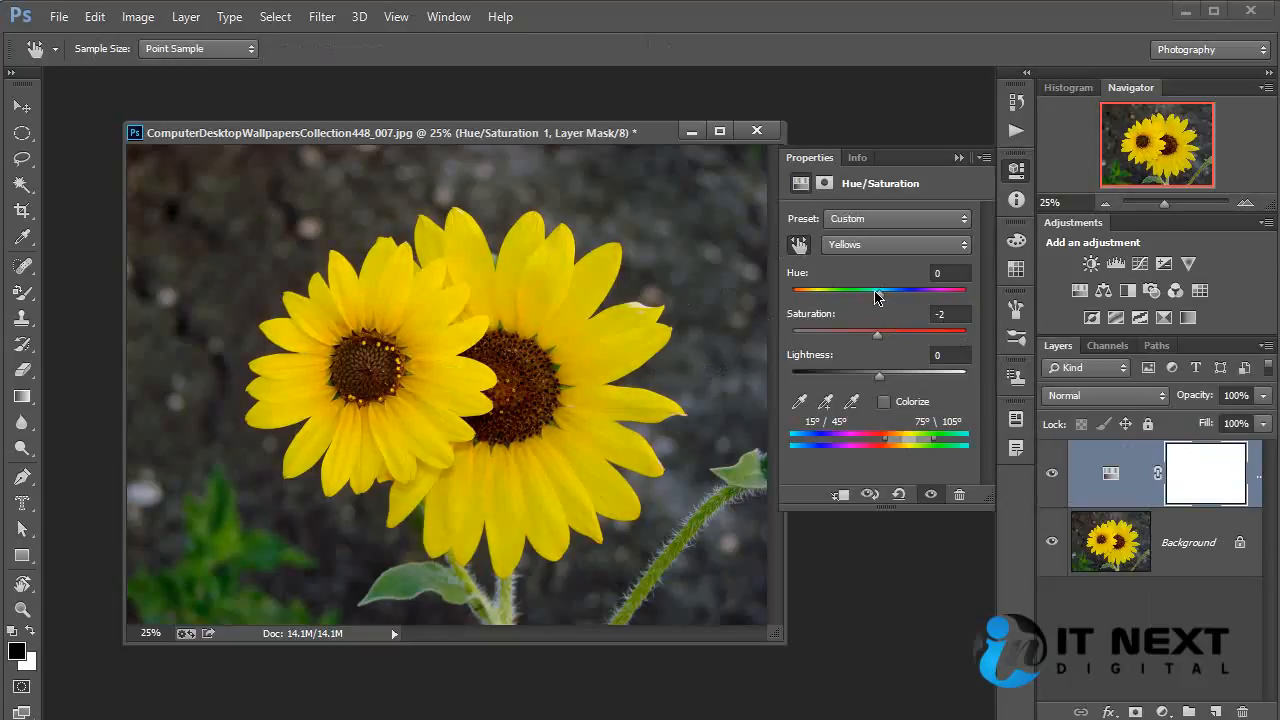
drag(876, 297, 861, 381)
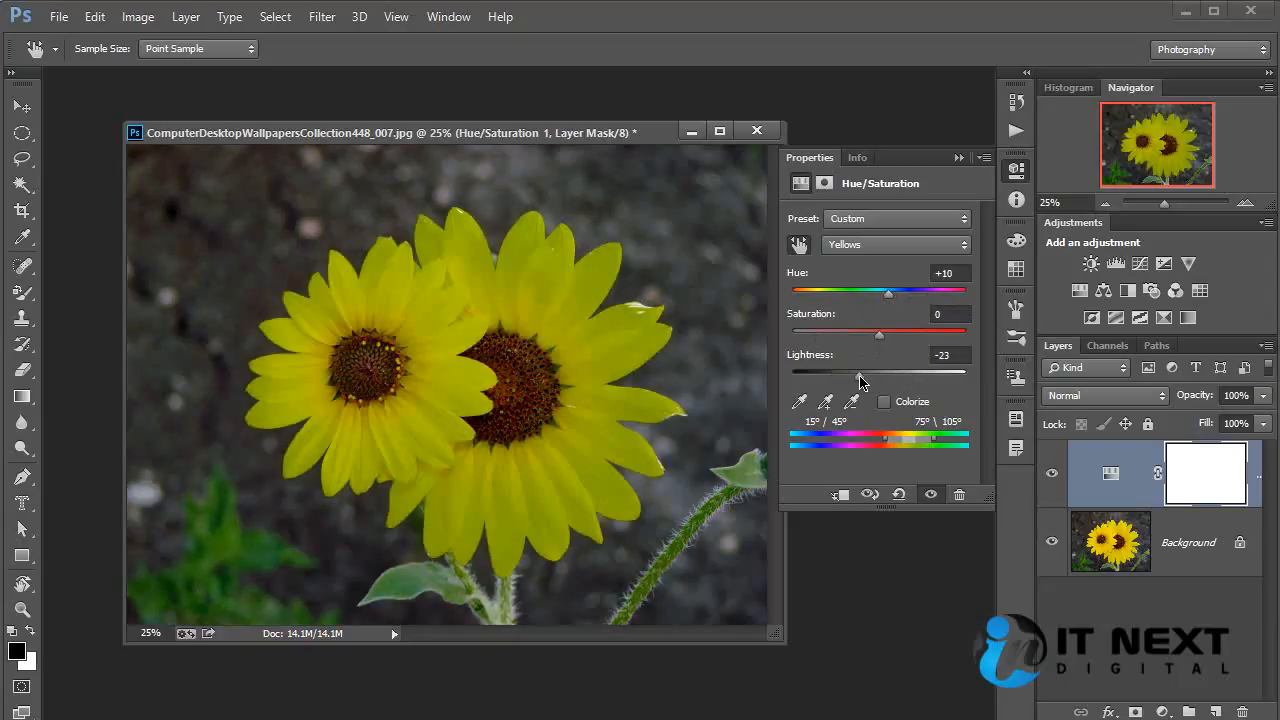
drag(1166, 466, 1240, 712)
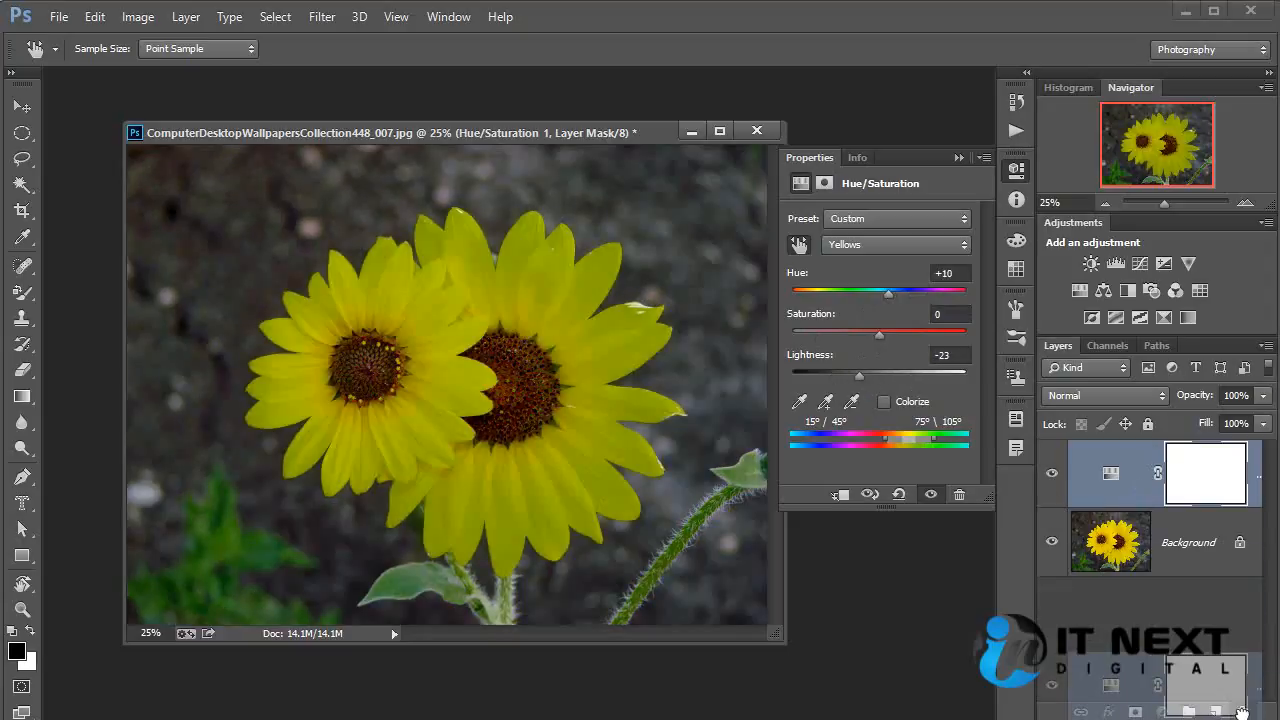
drag(1240, 712, 1240, 712)
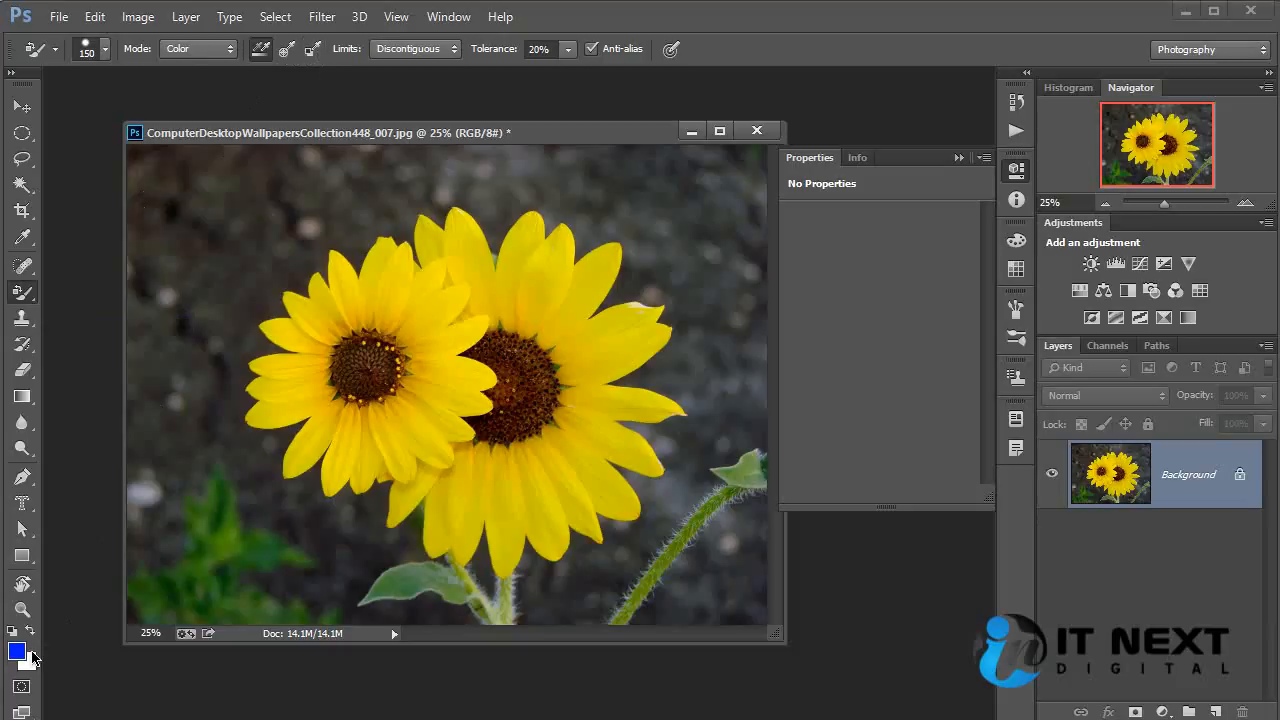
Set the background color to yellow e3c701 by sampling a petal of the smaller flower.
click(31, 659)
click(420, 429)
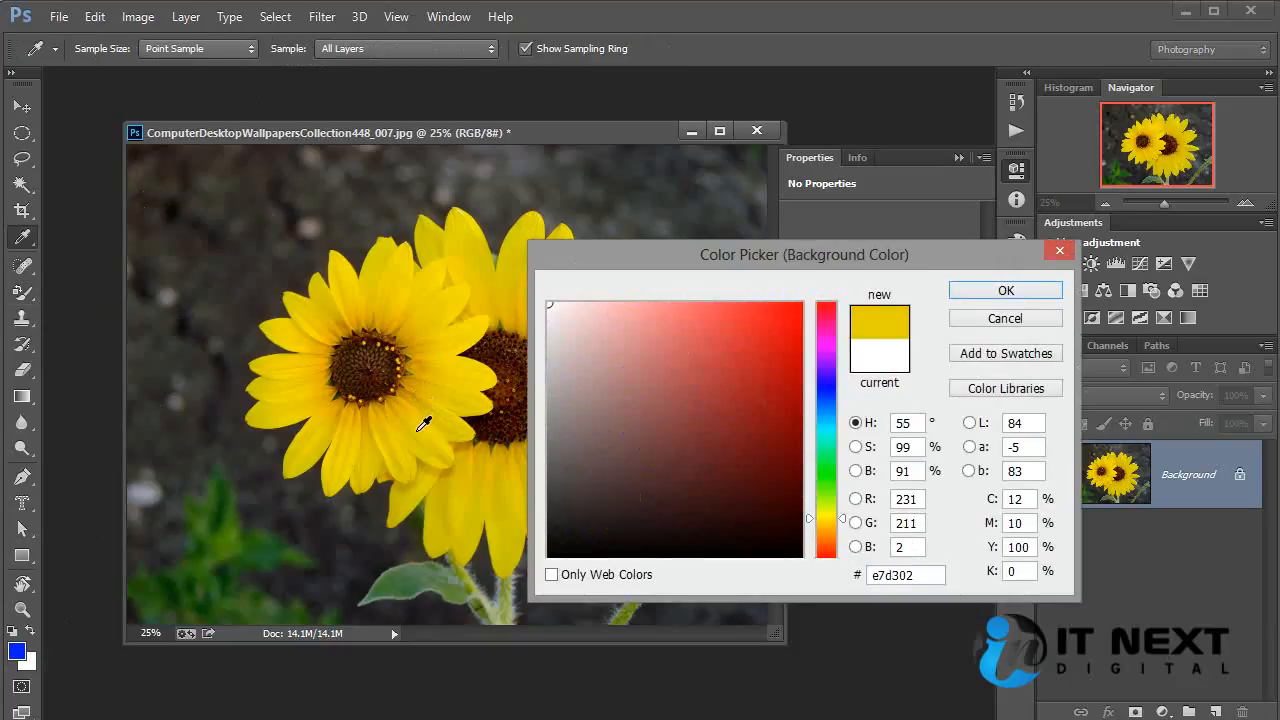
click(421, 420)
click(420, 417)
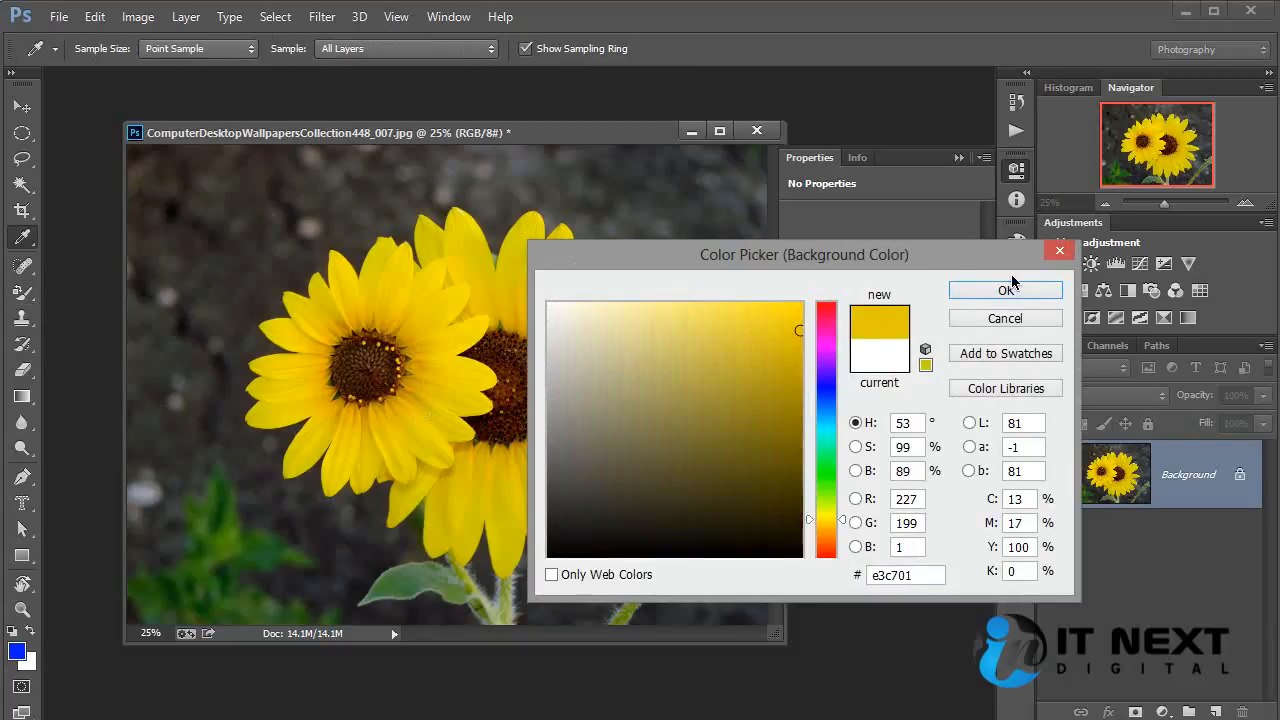
click(1006, 290)
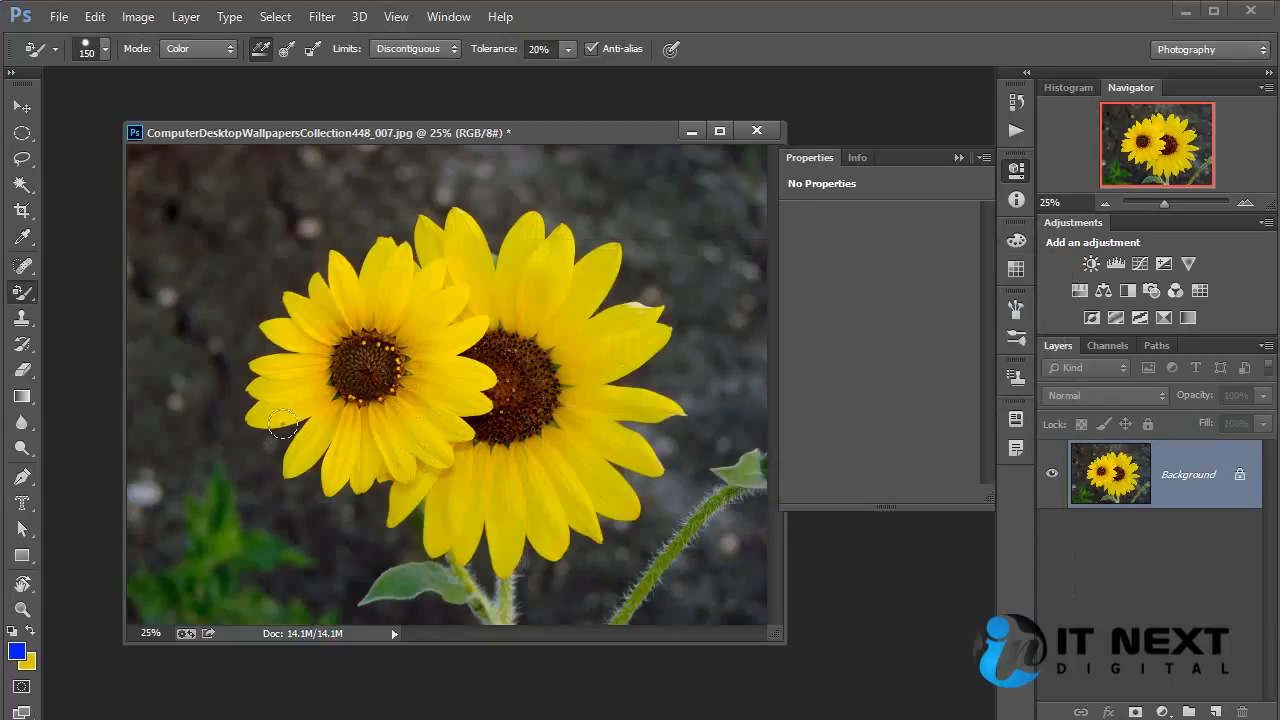
Try blue replacement strokes across both flowers with continuous sampling, and undo them.
mouse_move(251, 368)
mouse_down()
mouse_move(362, 230)
mouse_move(282, 305)
mouse_move(309, 331)
mouse_up()
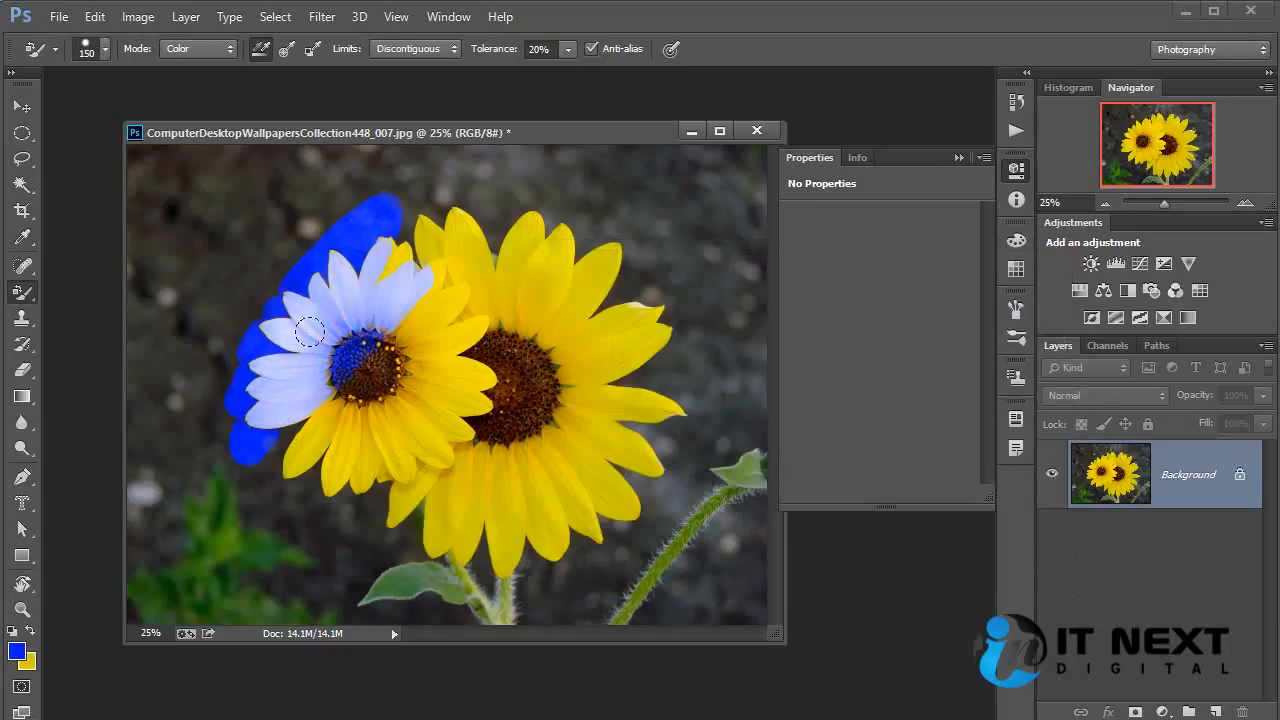
mouse_move(398, 247)
mouse_down()
mouse_move(299, 402)
mouse_move(338, 427)
mouse_move(344, 408)
mouse_move(376, 458)
mouse_move(332, 498)
mouse_move(529, 233)
mouse_move(373, 496)
mouse_move(441, 558)
mouse_move(597, 428)
mouse_up()
drag(709, 290, 686, 228)
key(ctrl+z)
Try blue replacement strokes across the dark background around the flowers, and undo them.
drag(151, 173, 571, 179)
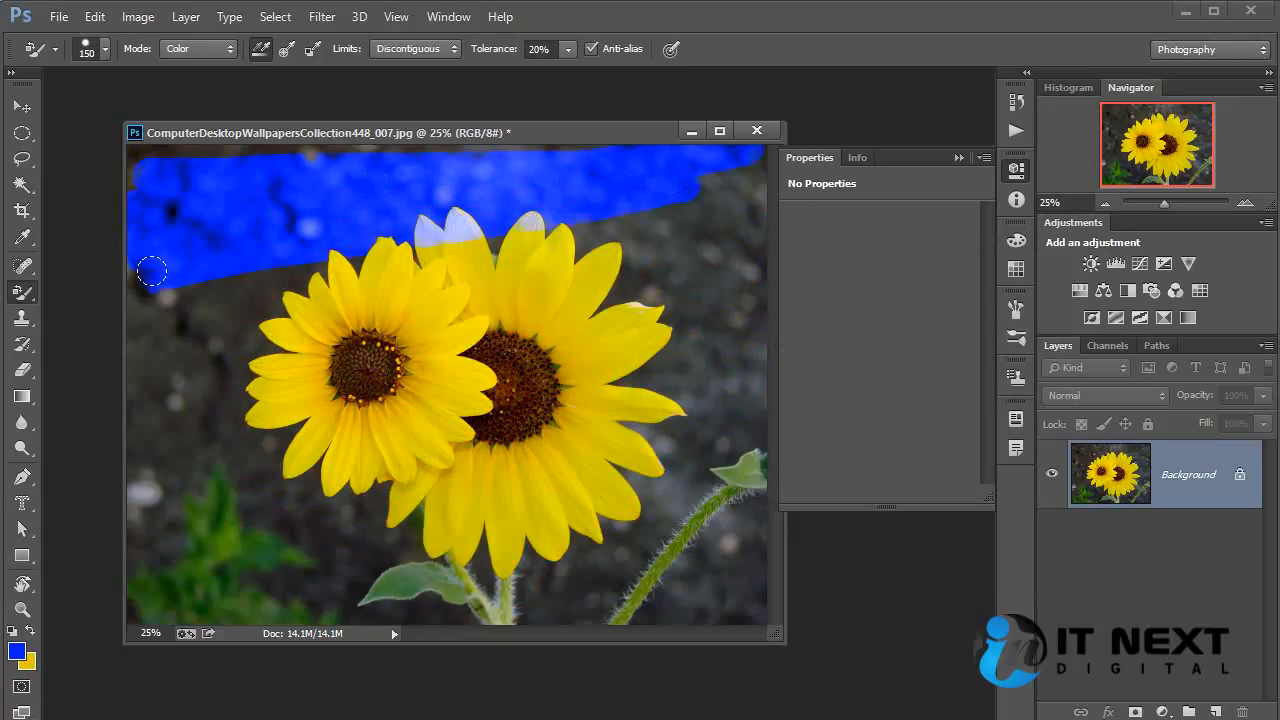
mouse_move(151, 270)
mouse_down()
mouse_move(148, 321)
mouse_move(255, 362)
mouse_up()
drag(648, 571, 375, 583)
key(ctrl+z)
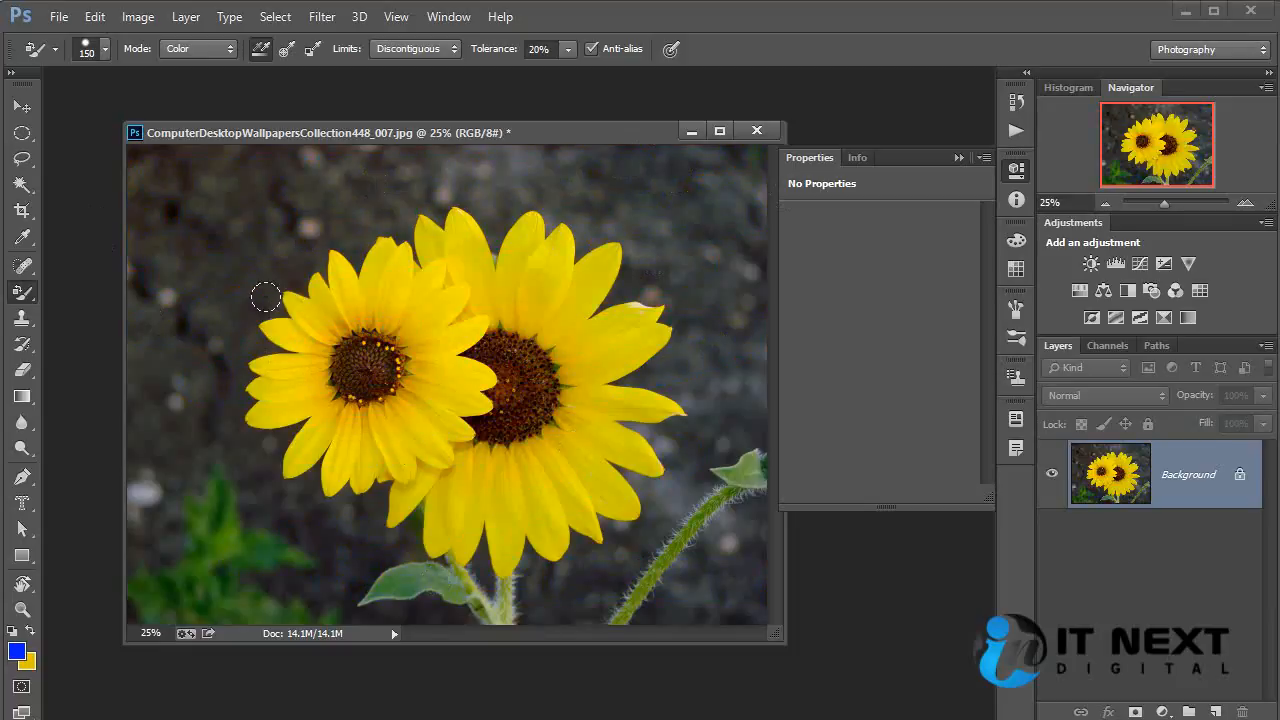
Switch the sampling to Once and try blue strokes starting on the dark background around the flowers.
click(287, 50)
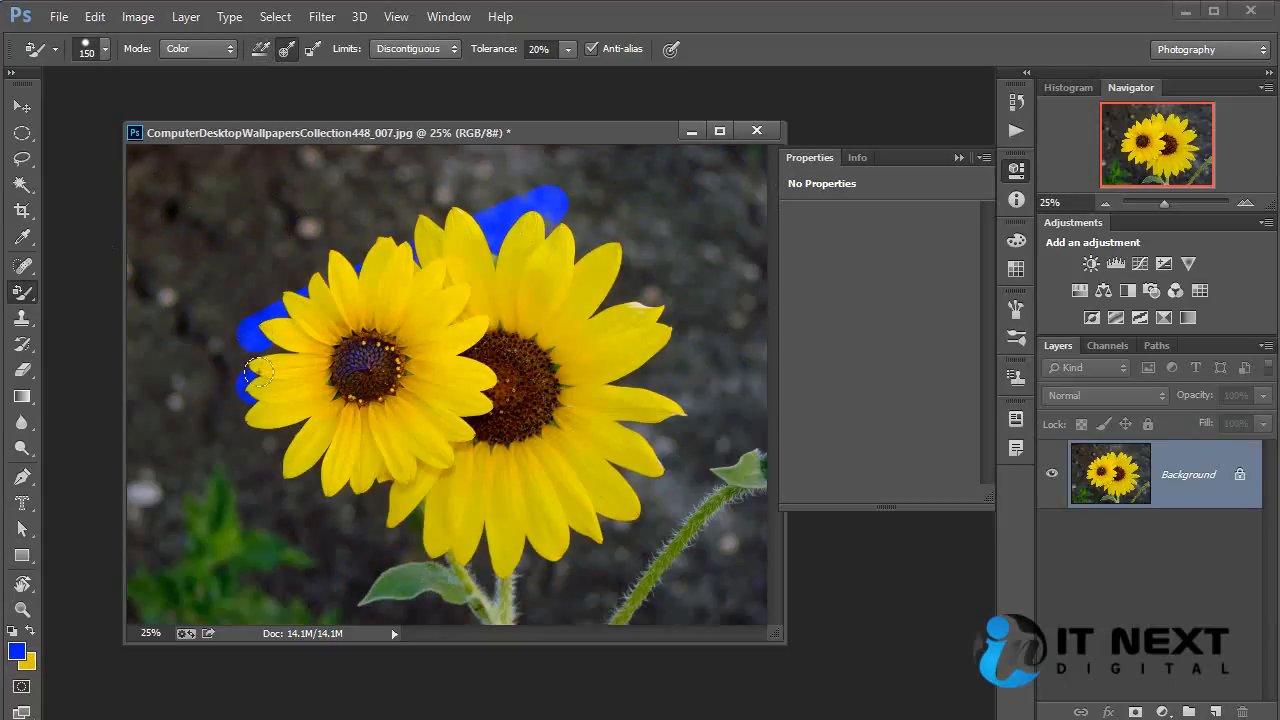
mouse_move(603, 222)
mouse_down()
mouse_move(392, 530)
mouse_move(688, 443)
mouse_move(688, 541)
mouse_move(300, 229)
mouse_move(733, 130)
mouse_up()
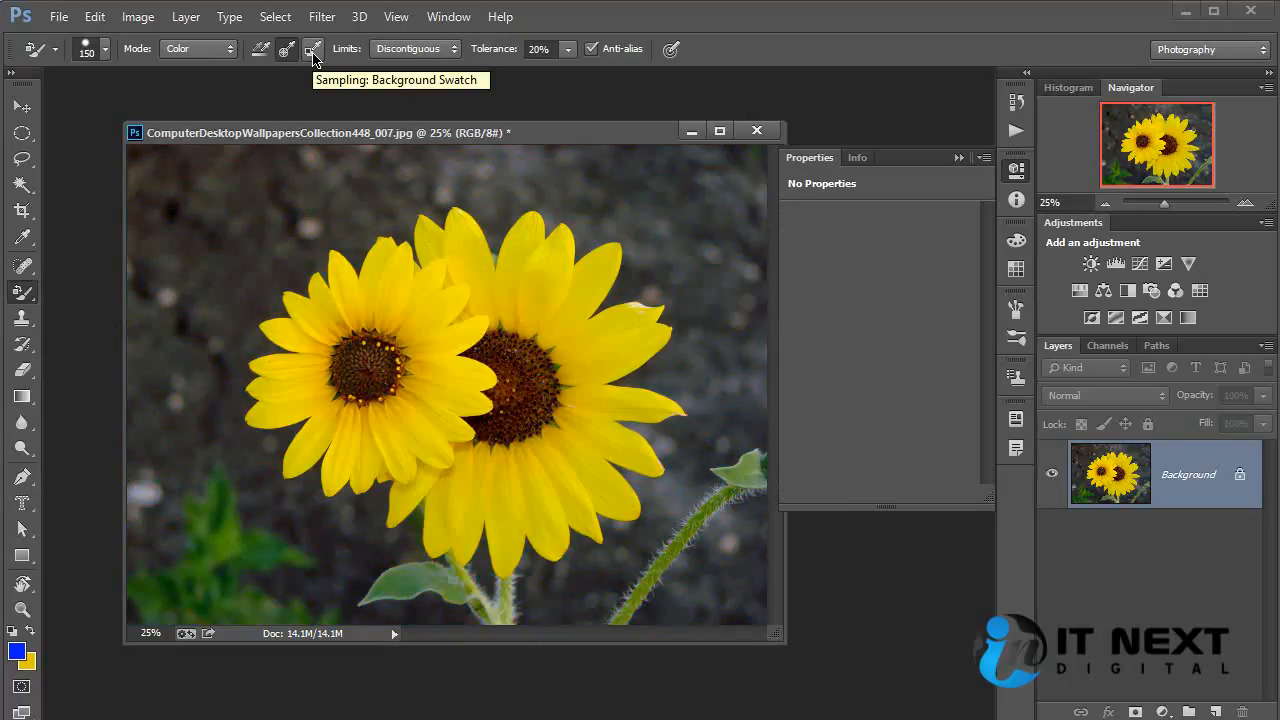
Switch the sampling to Background Swatch and recolor the yellow petals of both flowers blue.
click(313, 60)
mouse_move(252, 376)
mouse_down()
mouse_move(362, 272)
mouse_move(247, 348)
mouse_move(390, 258)
mouse_move(416, 307)
mouse_up()
mouse_move(389, 377)
mouse_down()
mouse_move(348, 487)
mouse_move(560, 436)
mouse_move(590, 445)
mouse_move(478, 461)
mouse_move(488, 586)
mouse_move(460, 474)
mouse_move(635, 458)
mouse_move(656, 415)
mouse_move(609, 337)
mouse_move(557, 326)
mouse_move(454, 208)
mouse_up()
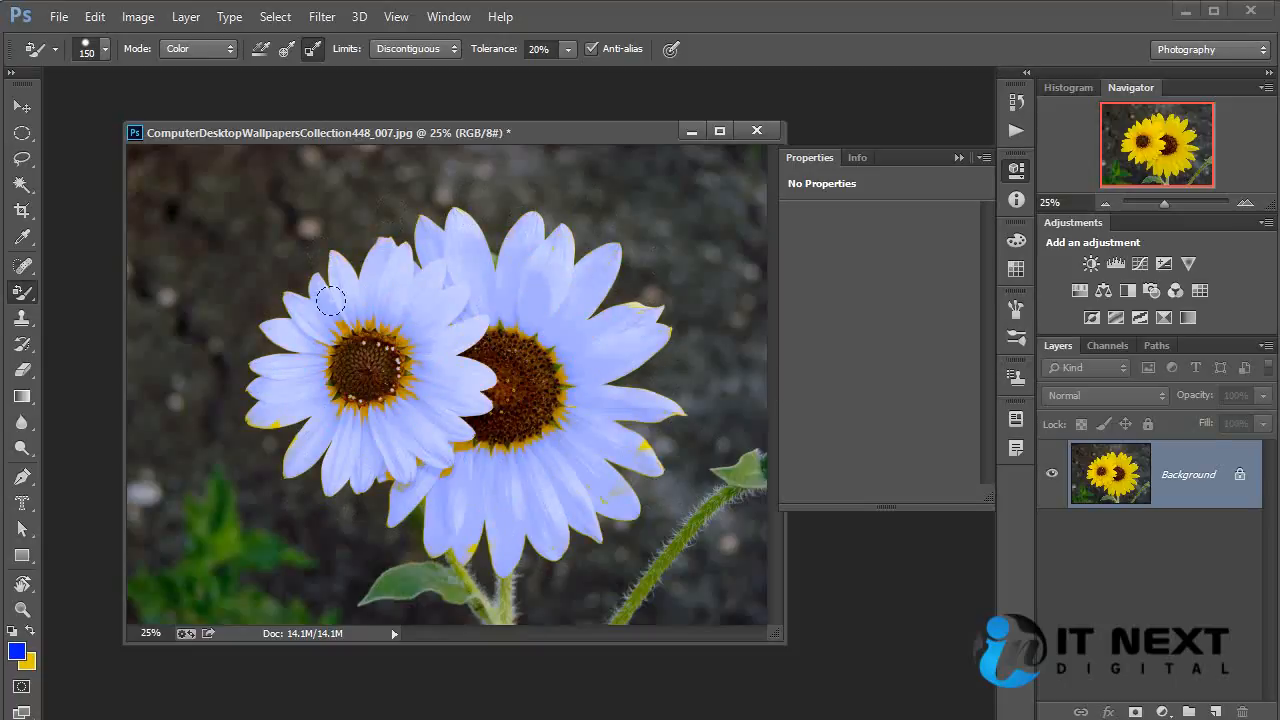
mouse_move(330, 300)
mouse_down()
mouse_move(230, 422)
mouse_move(360, 433)
mouse_move(688, 300)
mouse_move(622, 302)
mouse_move(666, 300)
mouse_up()
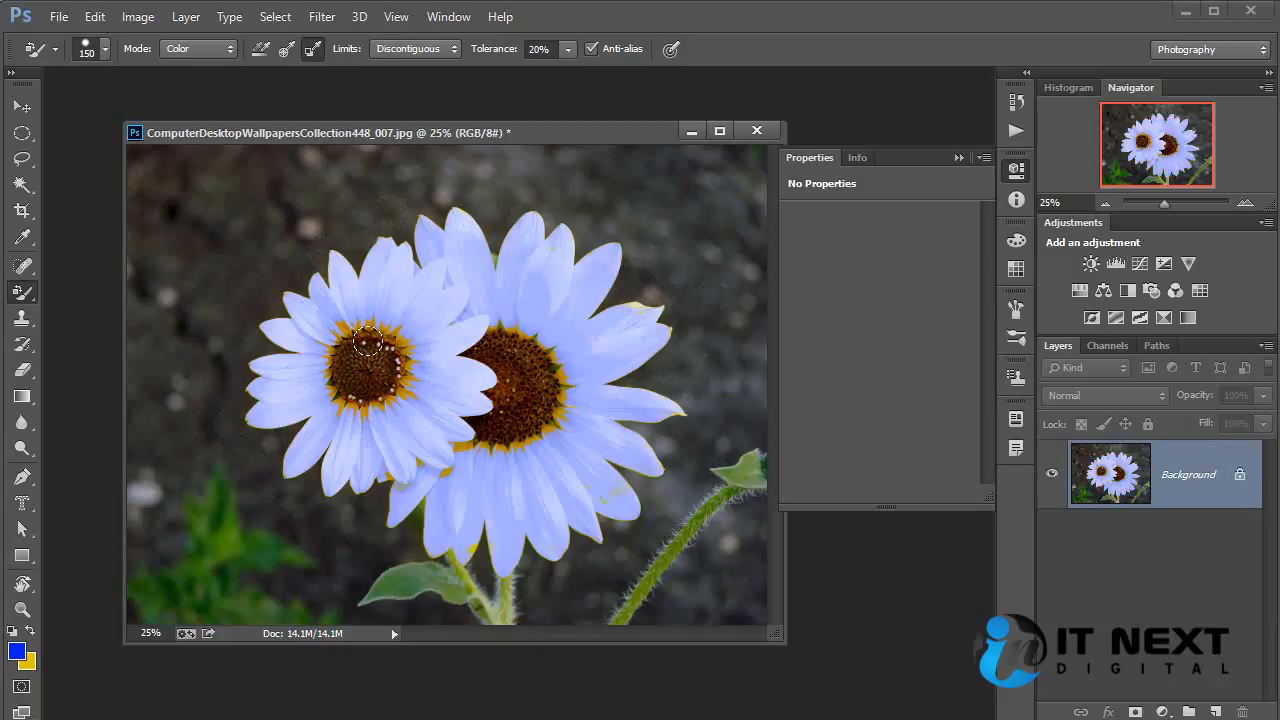
Set the background color to brown ac8003 by sampling the orange petal bases around the smaller flower's center.
click(30, 663)
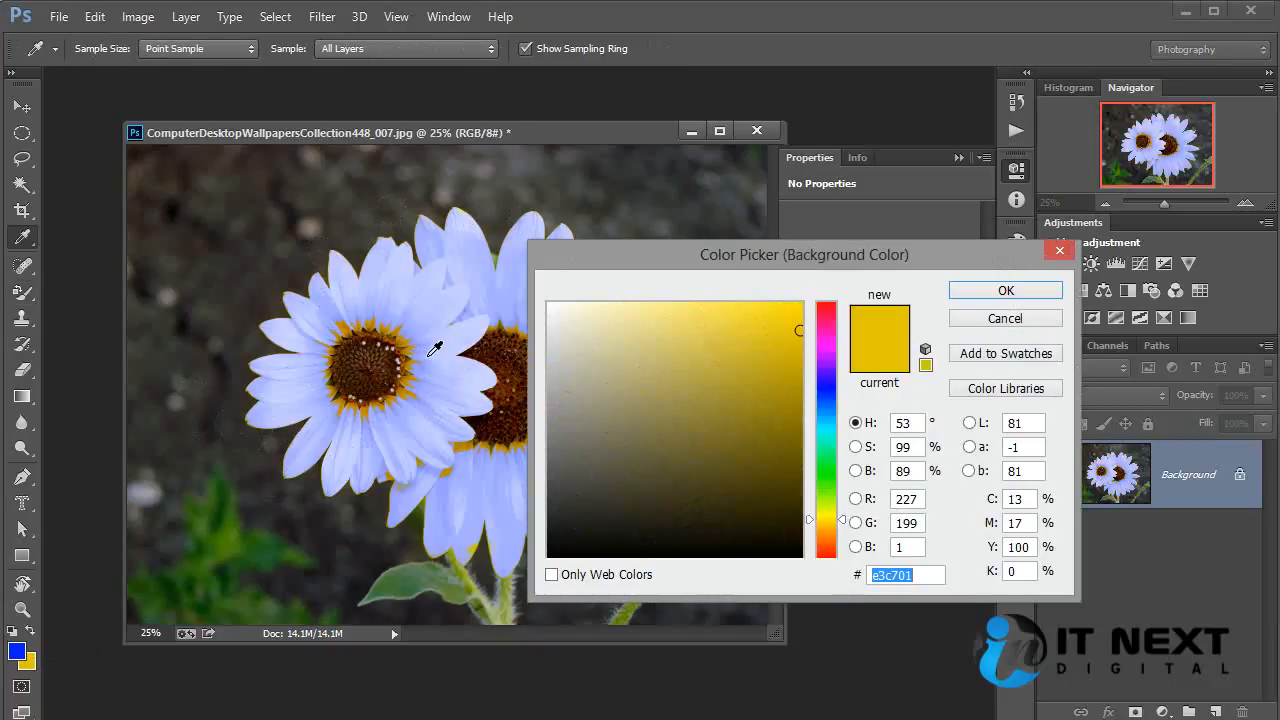
click(400, 340)
click(402, 338)
click(410, 334)
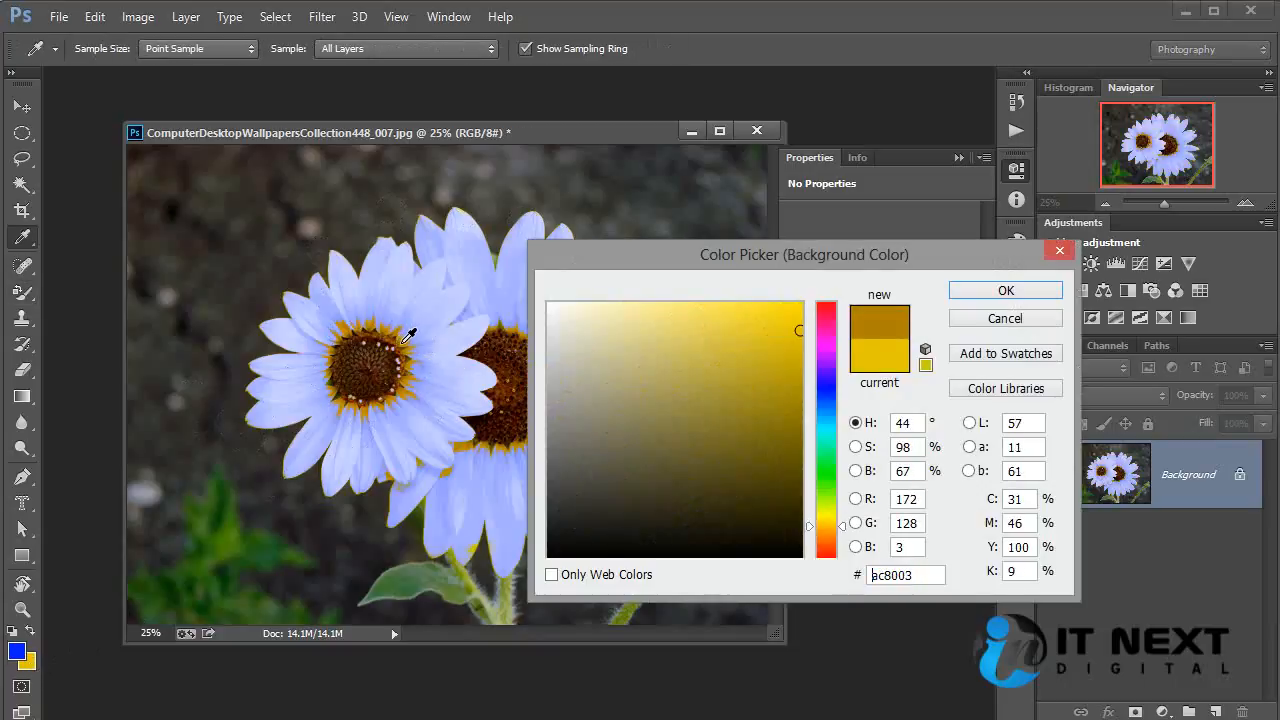
click(1006, 290)
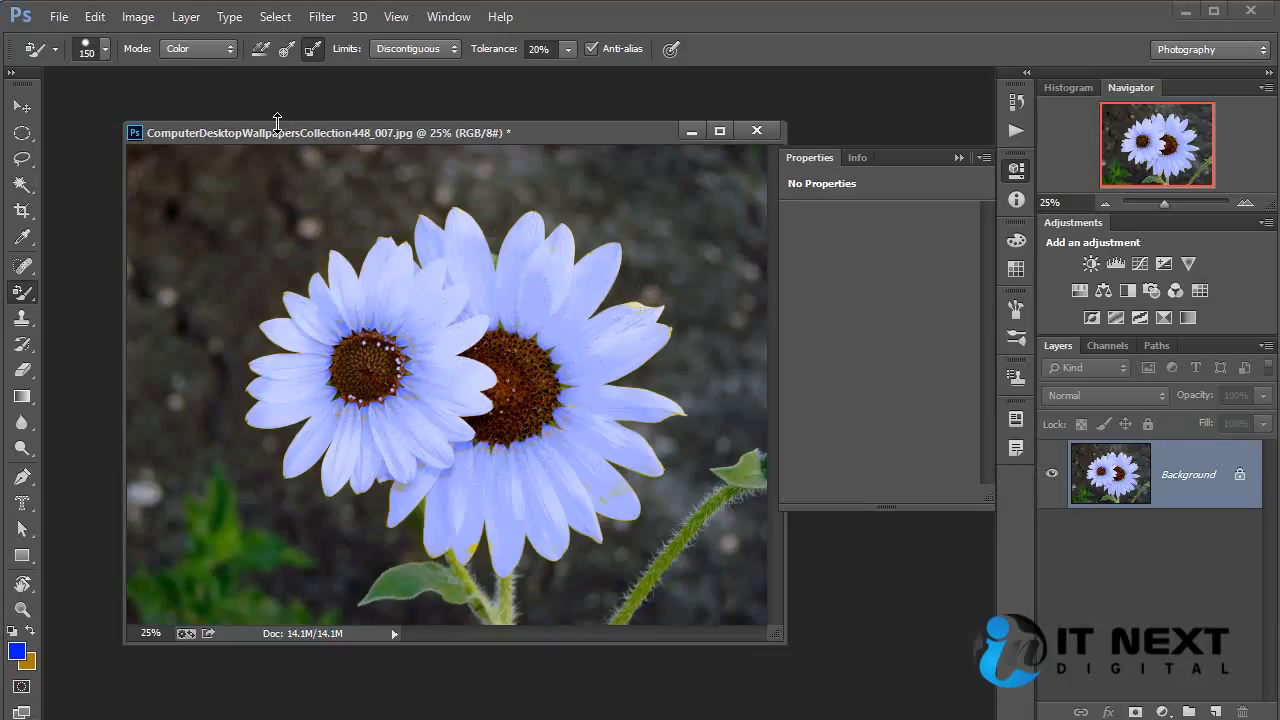
Undo the blue recoloring of the petals and resample the background color from a yellow petal.
key(ctrl+z)
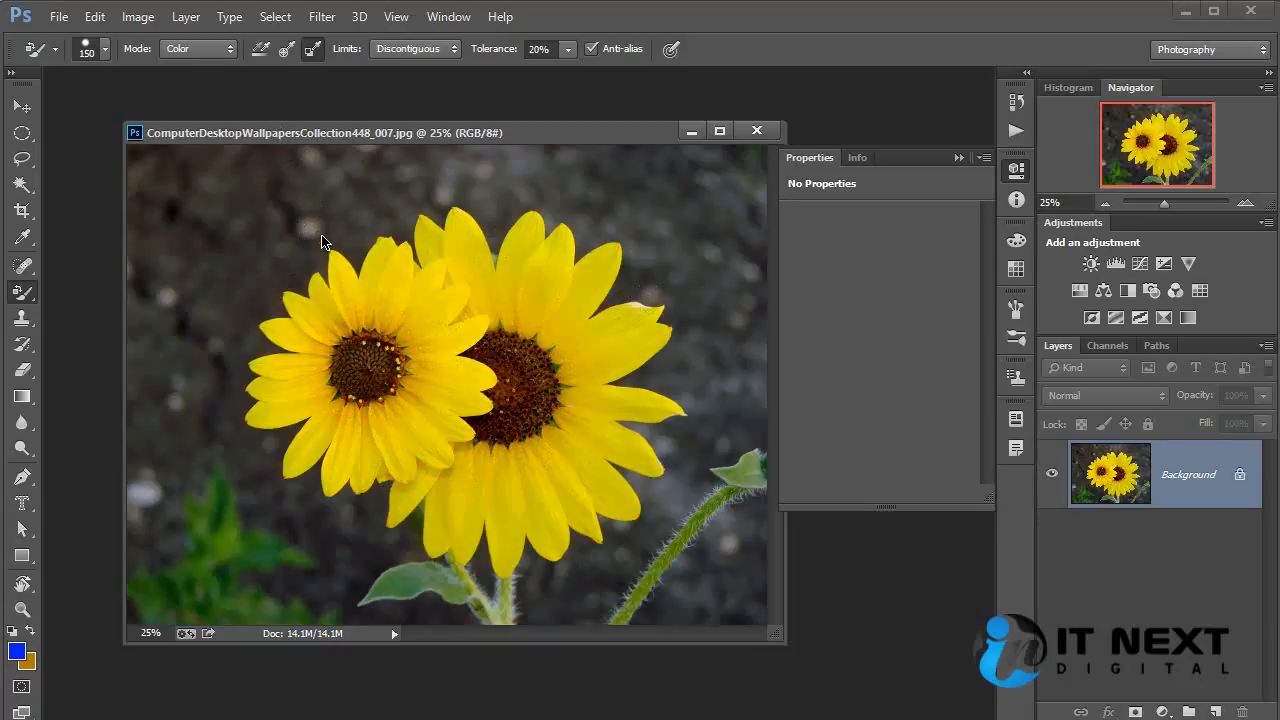
click(27, 662)
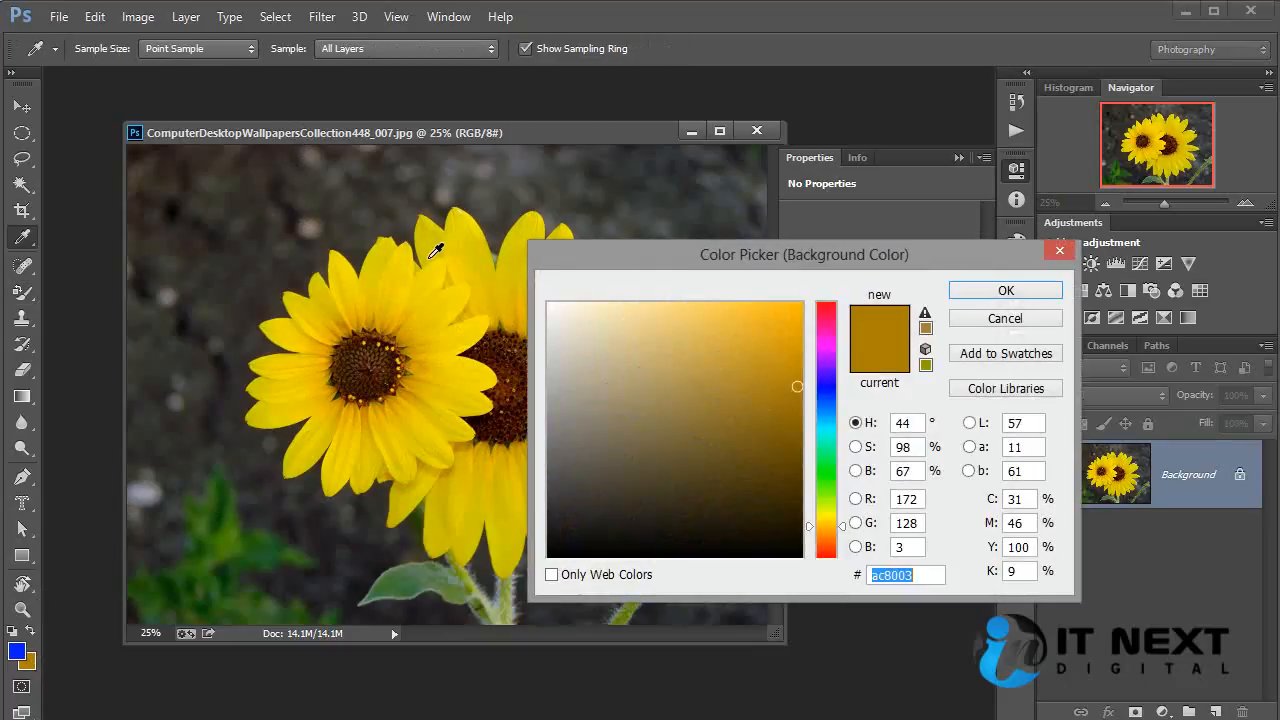
click(446, 302)
click(985, 295)
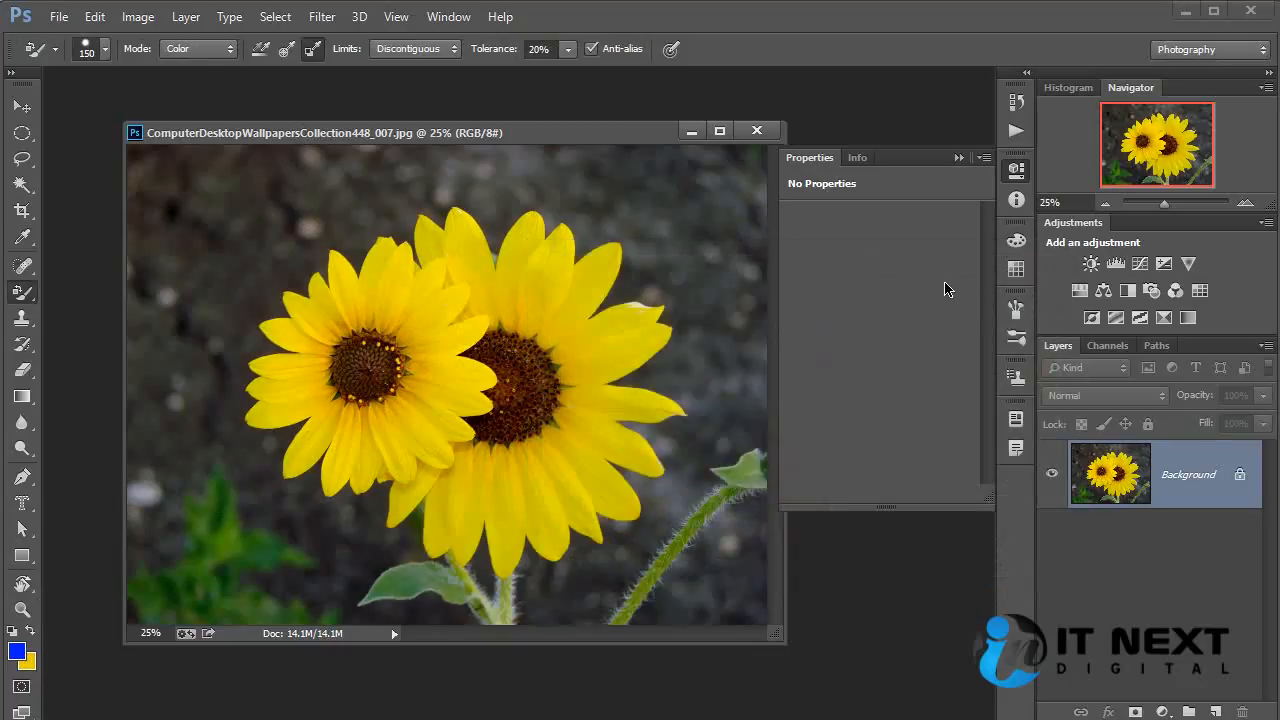
Try the Saturation and Luminosity modes, stroke over the smaller flower's upper petals, and undo the stroke.
click(198, 50)
click(198, 86)
click(198, 48)
click(188, 118)
mouse_move(318, 285)
mouse_down()
mouse_move(340, 258)
mouse_move(292, 380)
mouse_move(265, 410)
mouse_move(310, 458)
mouse_move(450, 300)
mouse_move(390, 470)
mouse_move(424, 512)
mouse_move(400, 470)
mouse_move(600, 460)
mouse_move(610, 480)
mouse_move(522, 333)
mouse_move(560, 290)
mouse_move(515, 225)
mouse_move(420, 225)
mouse_move(385, 242)
mouse_up()
key(ctrl+z)
Switch the mode to Hue, try recoloring the petals of both flowers blue, and undo the strokes.
click(213, 55)
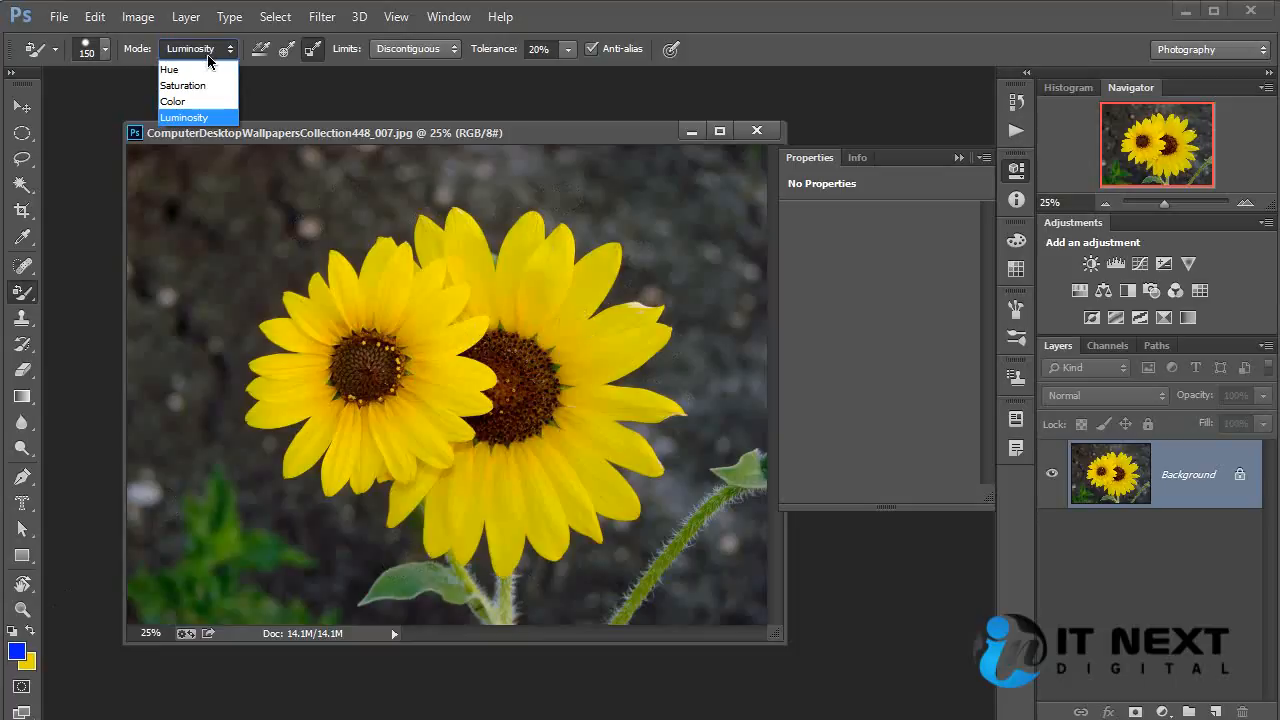
click(196, 70)
mouse_move(339, 231)
mouse_down()
mouse_move(415, 207)
mouse_move(333, 350)
mouse_move(395, 257)
mouse_up()
mouse_move(328, 418)
mouse_down()
mouse_move(318, 515)
mouse_move(526, 309)
mouse_move(645, 308)
mouse_up()
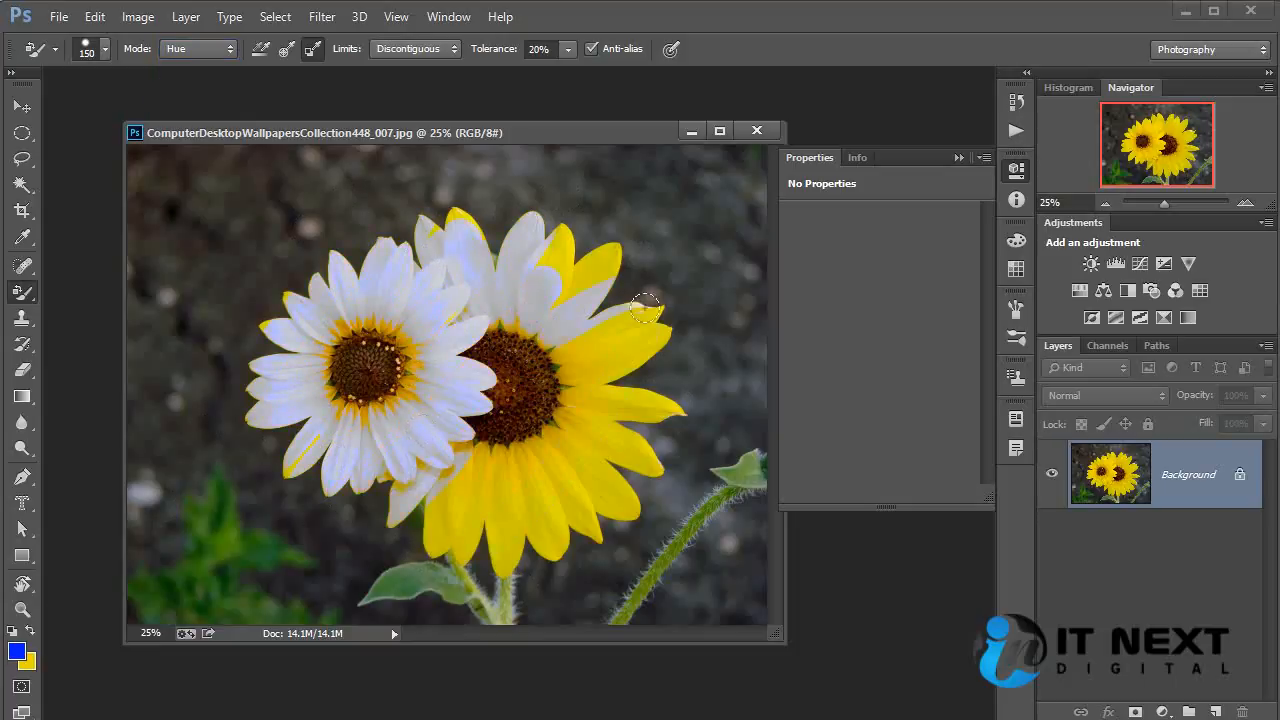
mouse_move(462, 450)
mouse_down()
mouse_move(723, 403)
mouse_move(674, 424)
mouse_move(514, 573)
mouse_move(720, 372)
mouse_up()
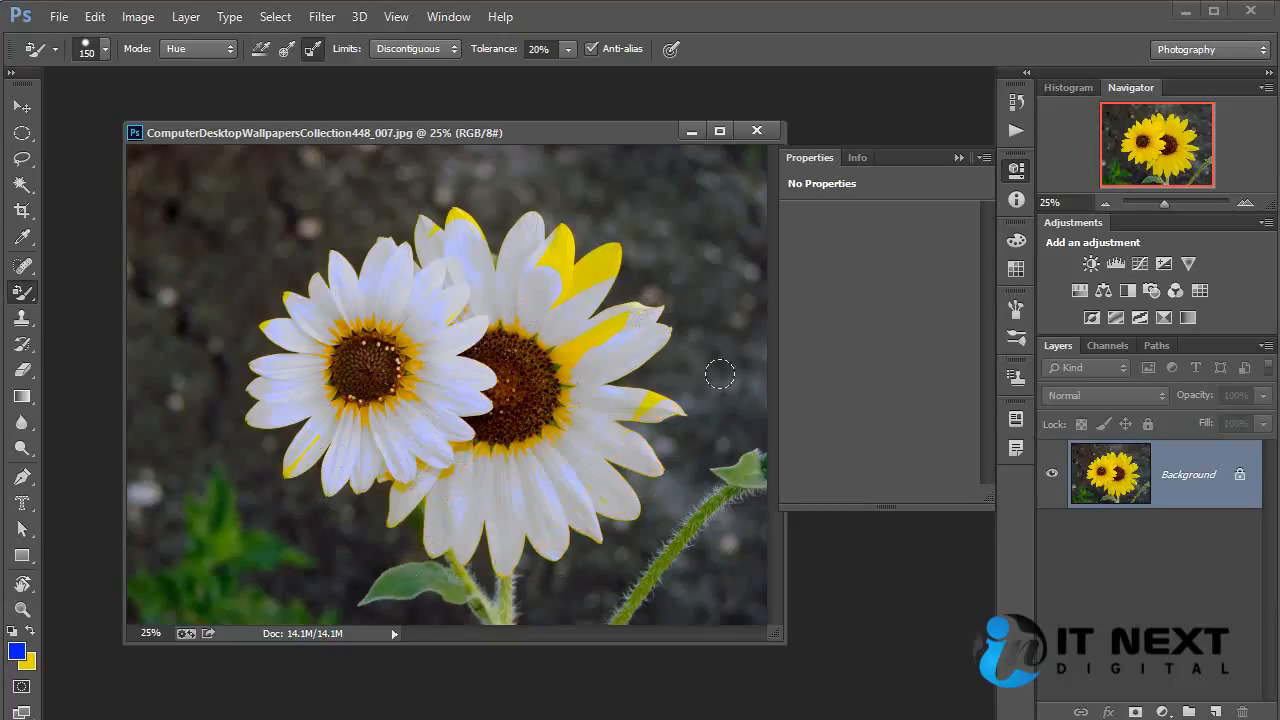
key(ctrl+z)
Set the replacement mode to Color and the foreground color to green 12ff00.
click(205, 50)
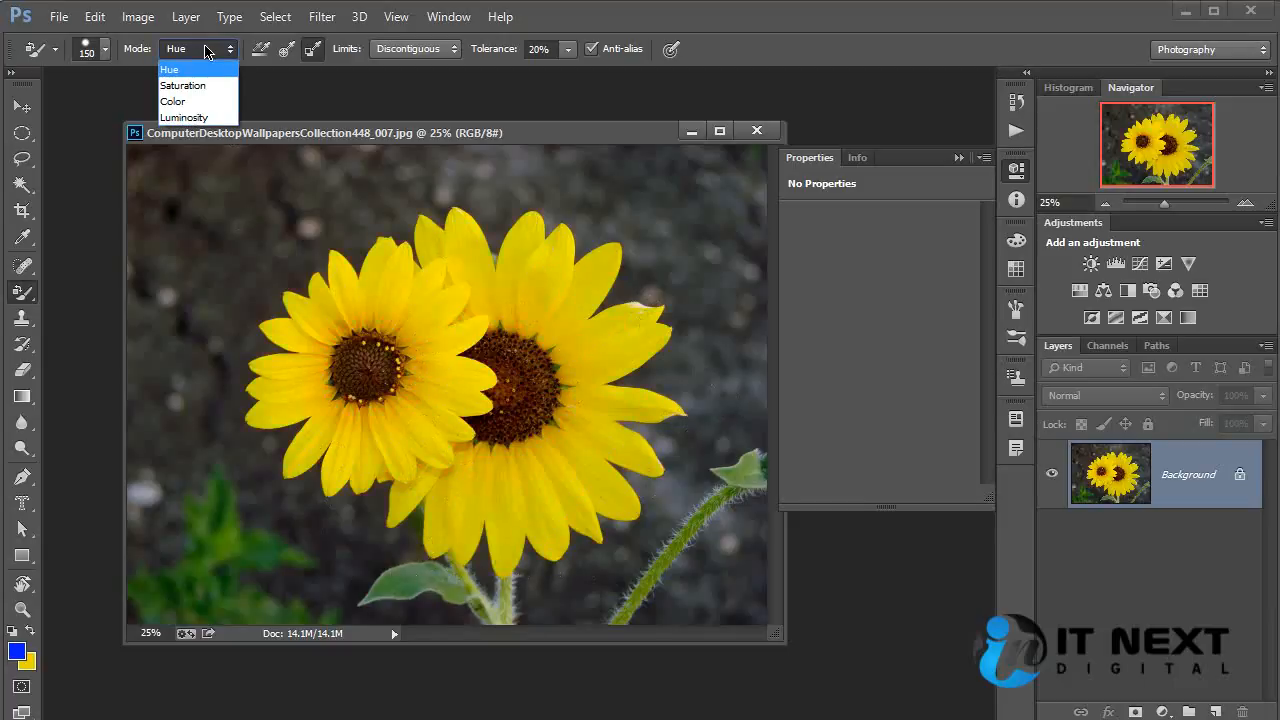
click(201, 98)
click(16, 651)
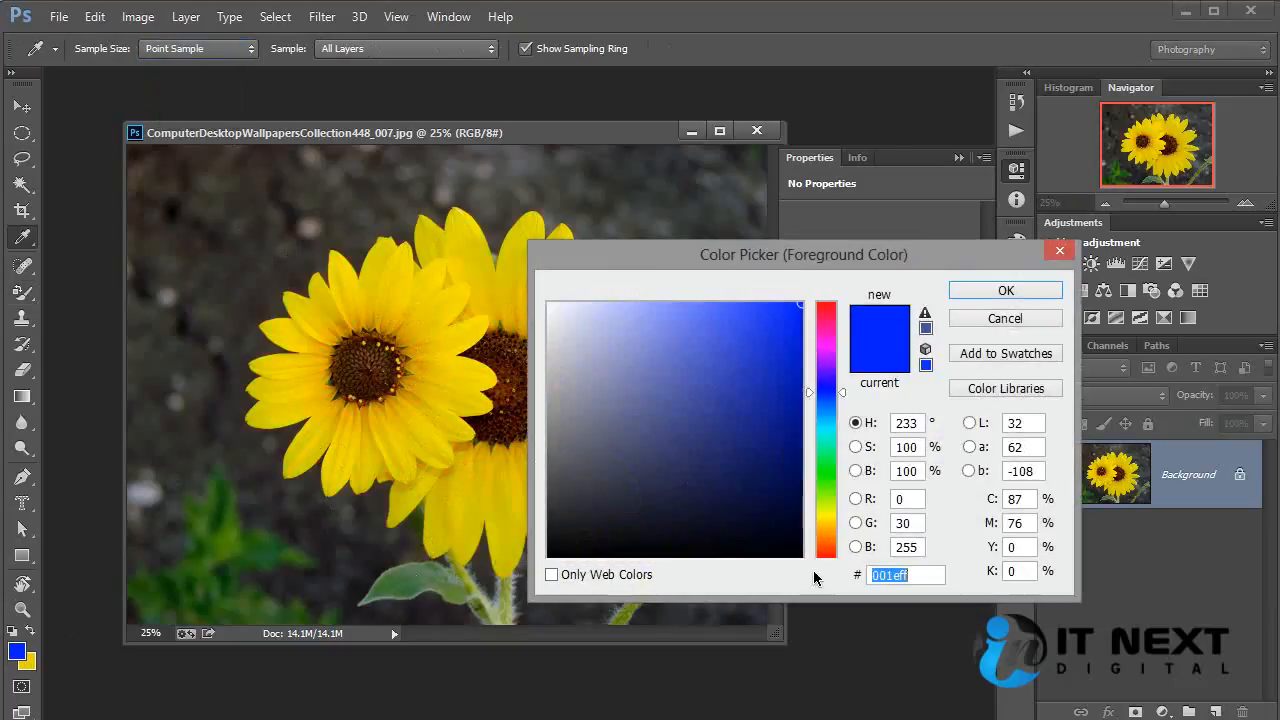
click(822, 462)
drag(822, 460, 822, 475)
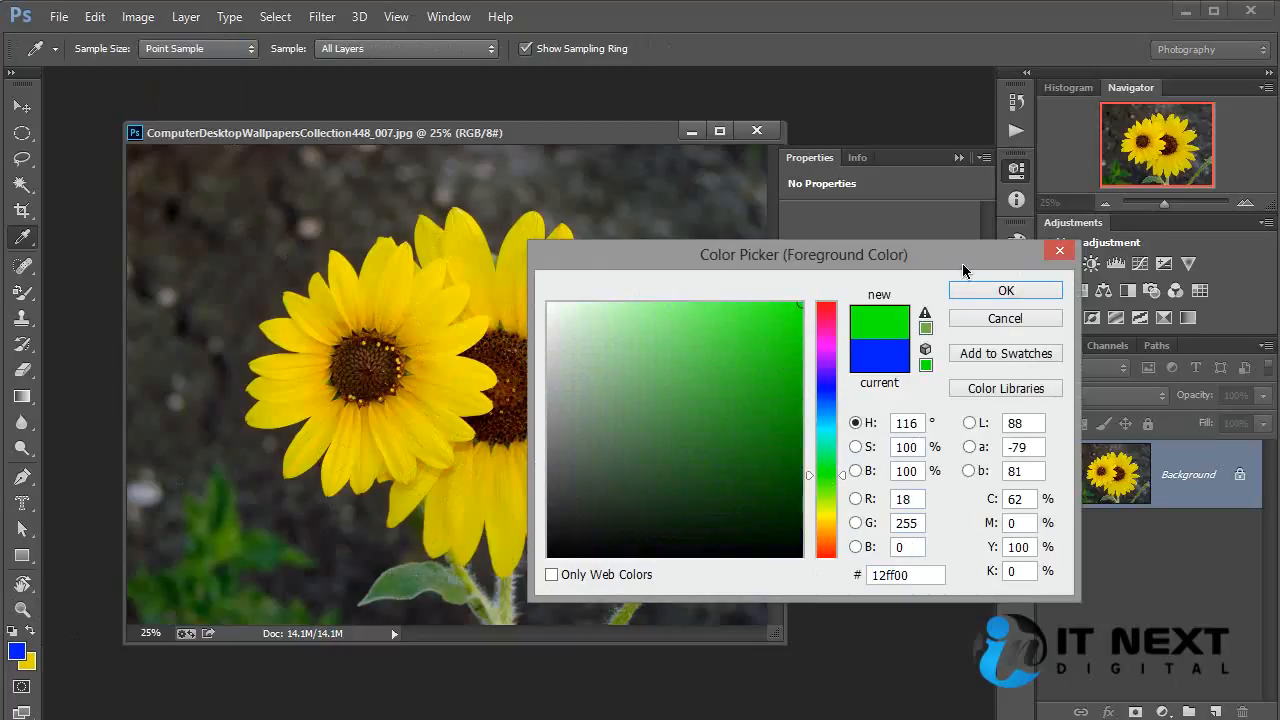
click(1005, 290)
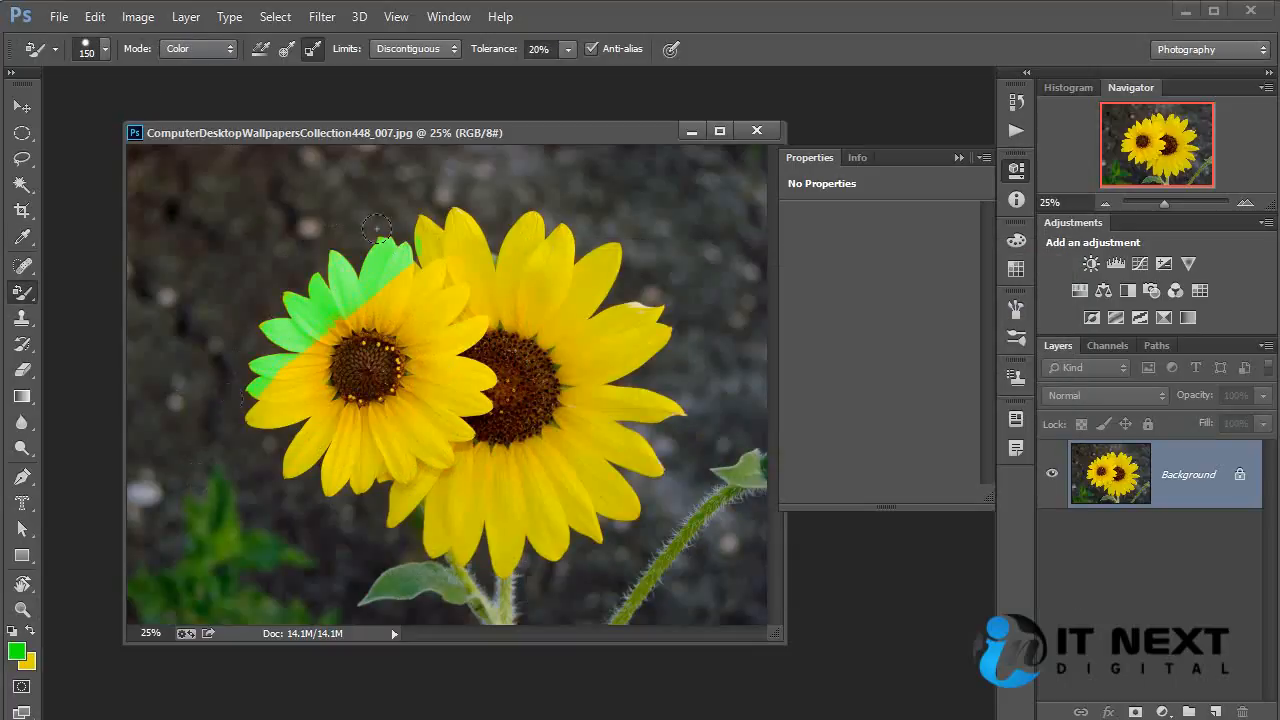
Try recoloring the flowers' petals green with Discontiguous limits, and undo the strokes.
mouse_move(349, 430)
mouse_down()
mouse_move(579, 230)
mouse_move(482, 454)
mouse_move(566, 433)
mouse_move(742, 290)
mouse_move(535, 507)
mouse_up()
key(ctrl+z)
Try recoloring the smaller flower's petals green with Find Edges limits, and revert the image.
click(427, 50)
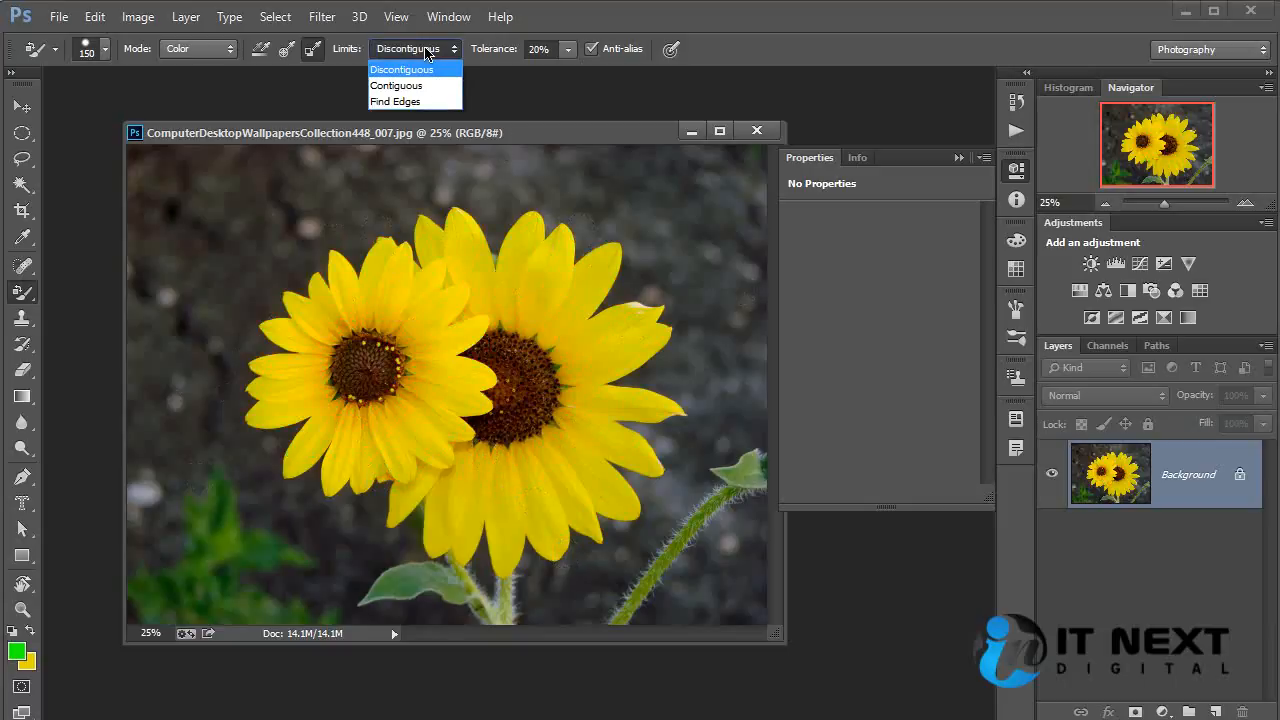
click(432, 102)
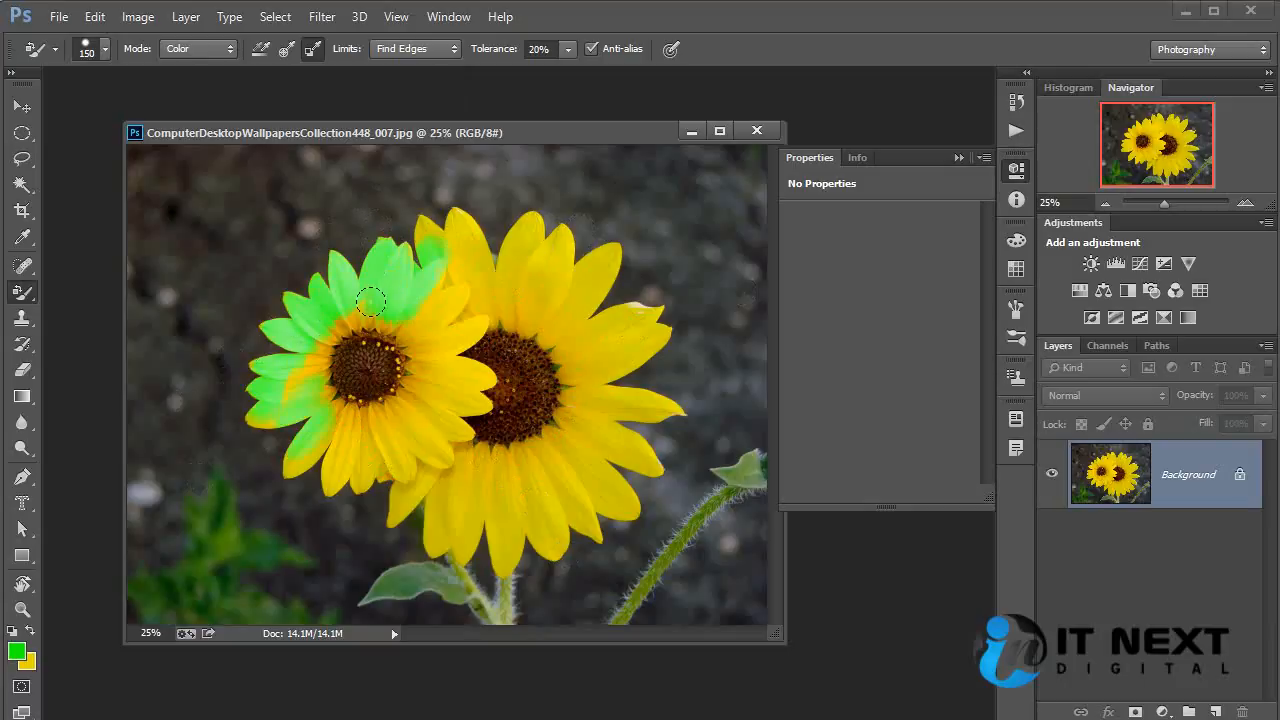
mouse_move(370, 301)
mouse_down()
mouse_move(298, 392)
mouse_move(465, 298)
mouse_move(365, 315)
mouse_move(315, 372)
mouse_move(467, 339)
mouse_move(404, 382)
mouse_up()
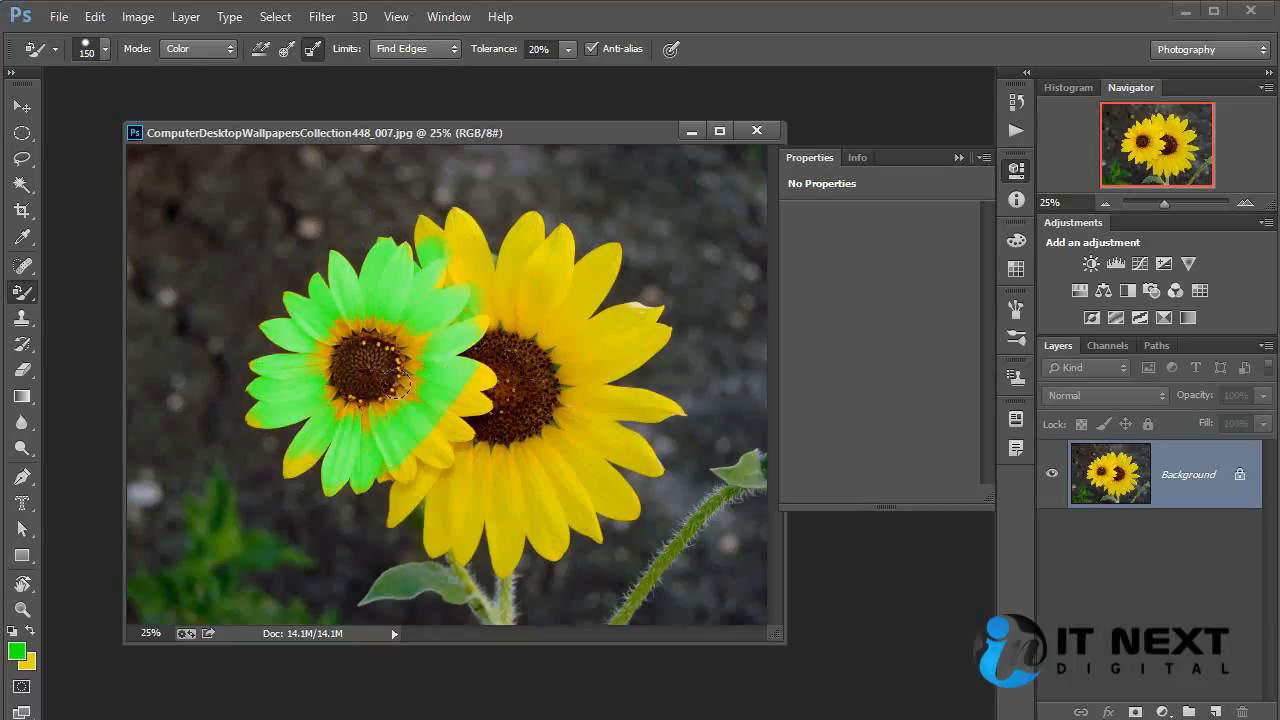
key(F12)
Set the limits back to Discontiguous, try recoloring the smaller flower and neighboring petals green, and revert the image.
click(441, 48)
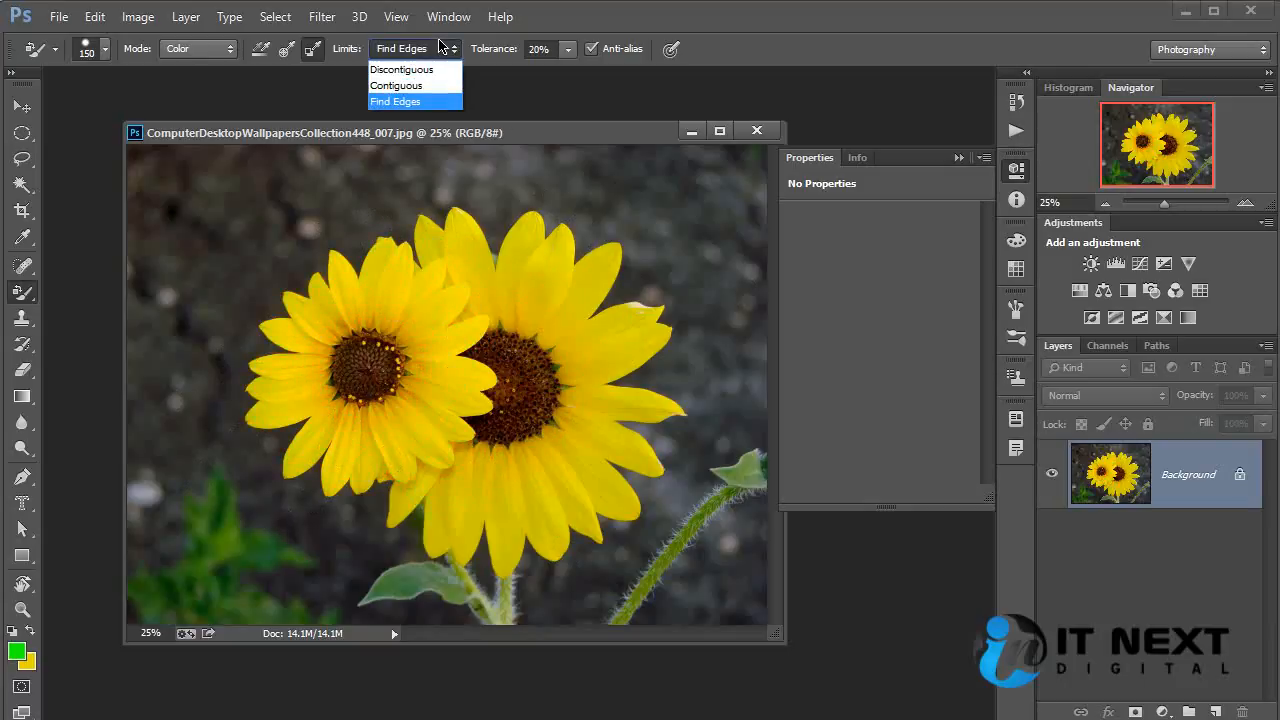
click(401, 69)
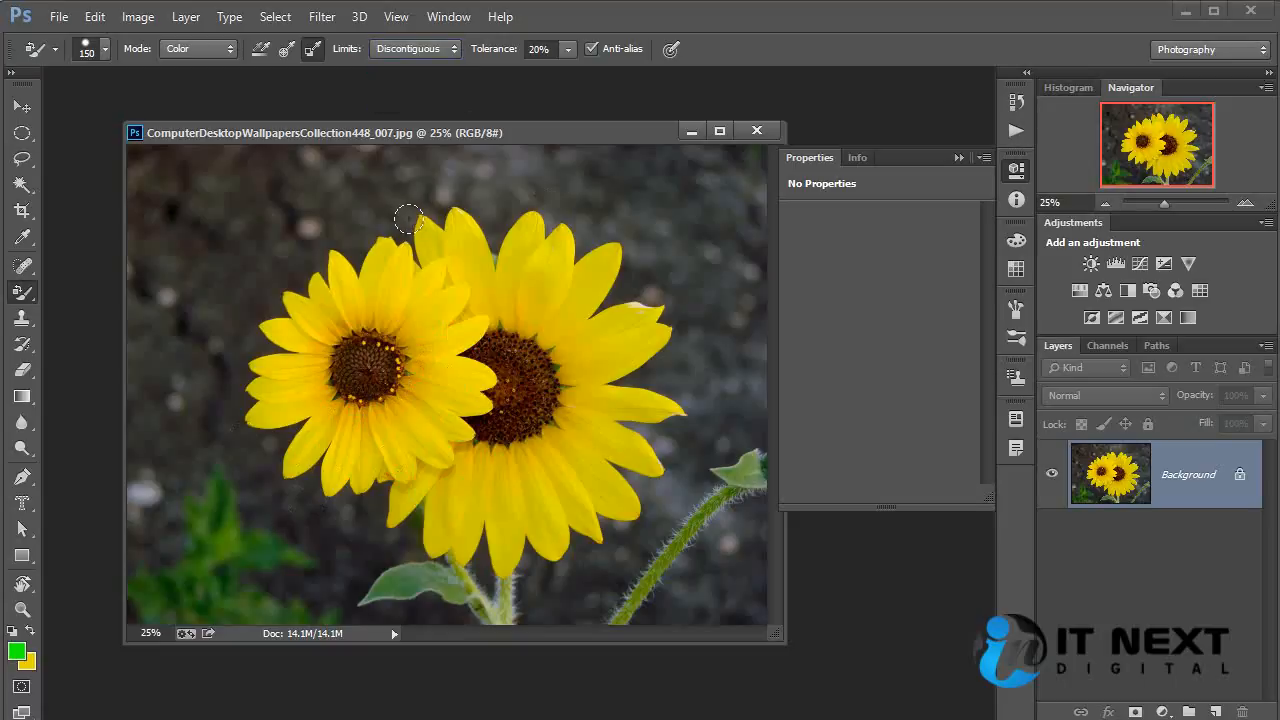
mouse_move(408, 216)
mouse_down()
mouse_move(272, 362)
mouse_move(257, 398)
mouse_move(301, 265)
mouse_move(276, 354)
mouse_move(353, 300)
mouse_move(284, 415)
mouse_move(403, 357)
mouse_move(378, 444)
mouse_up()
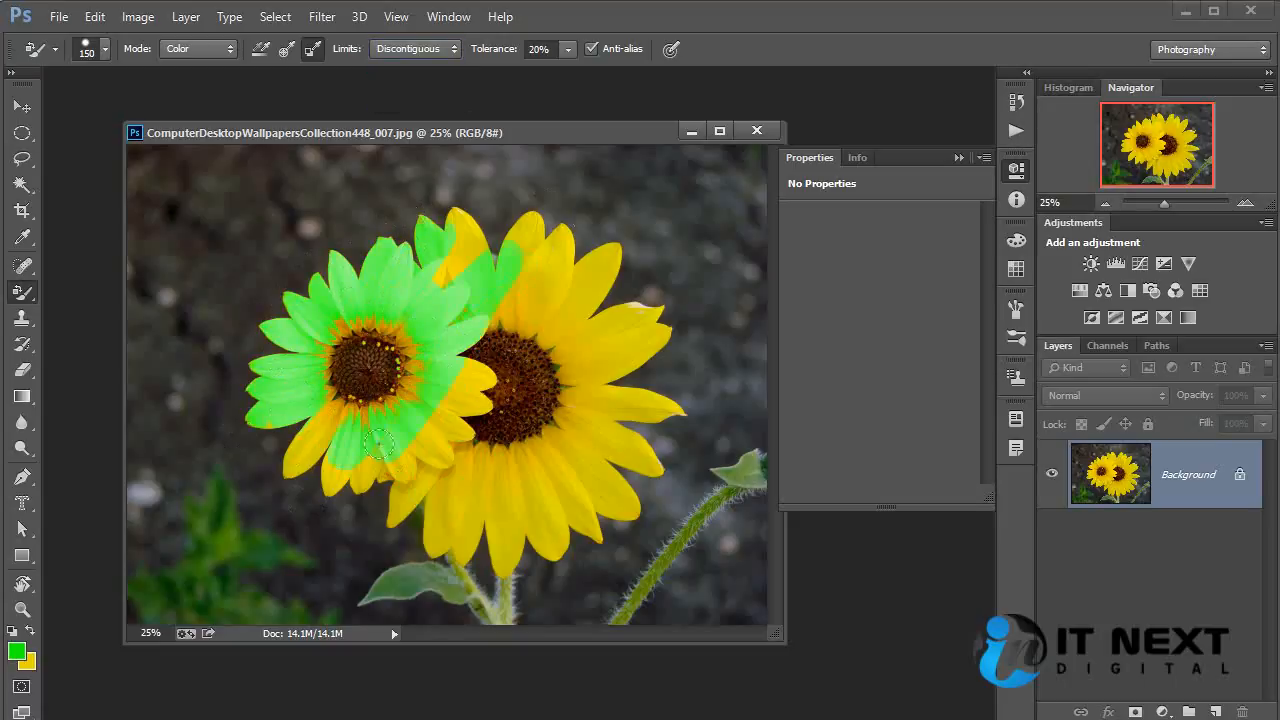
key(F12)
Switch the limits to Contiguous, try recoloring the smaller flower's upper and outer petals green, and revert the image.
click(441, 48)
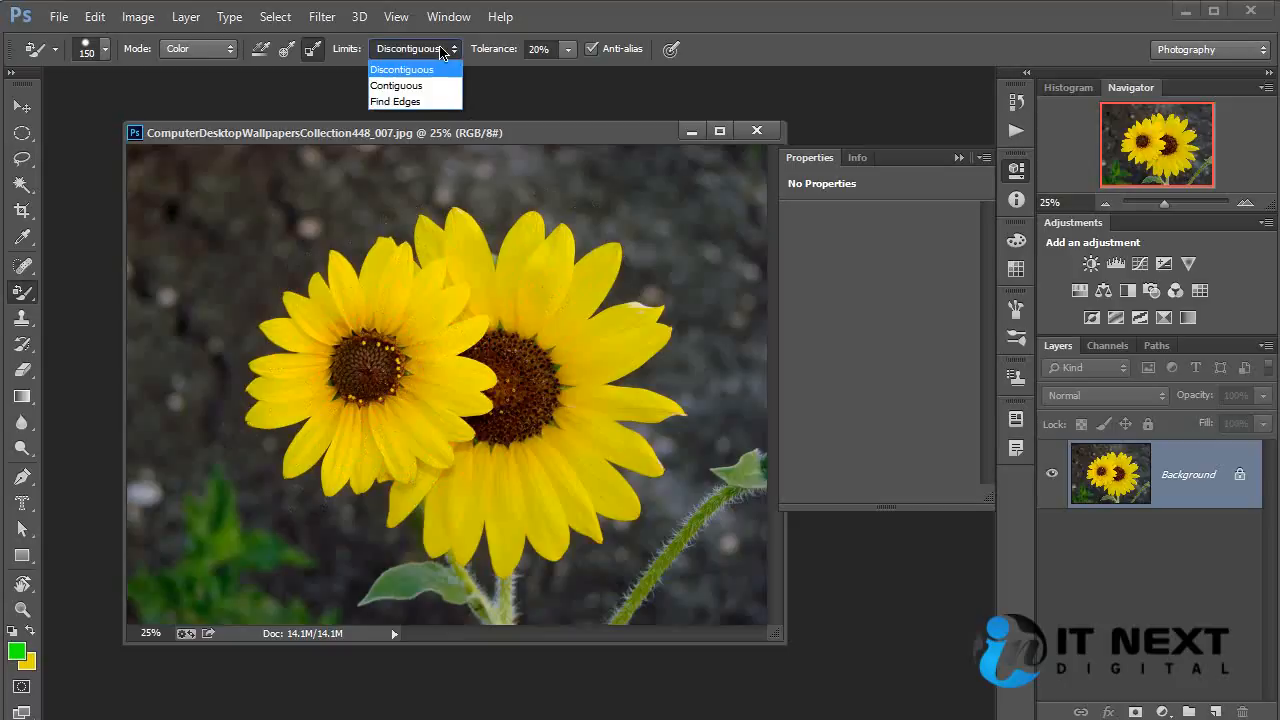
click(401, 86)
drag(391, 200, 398, 238)
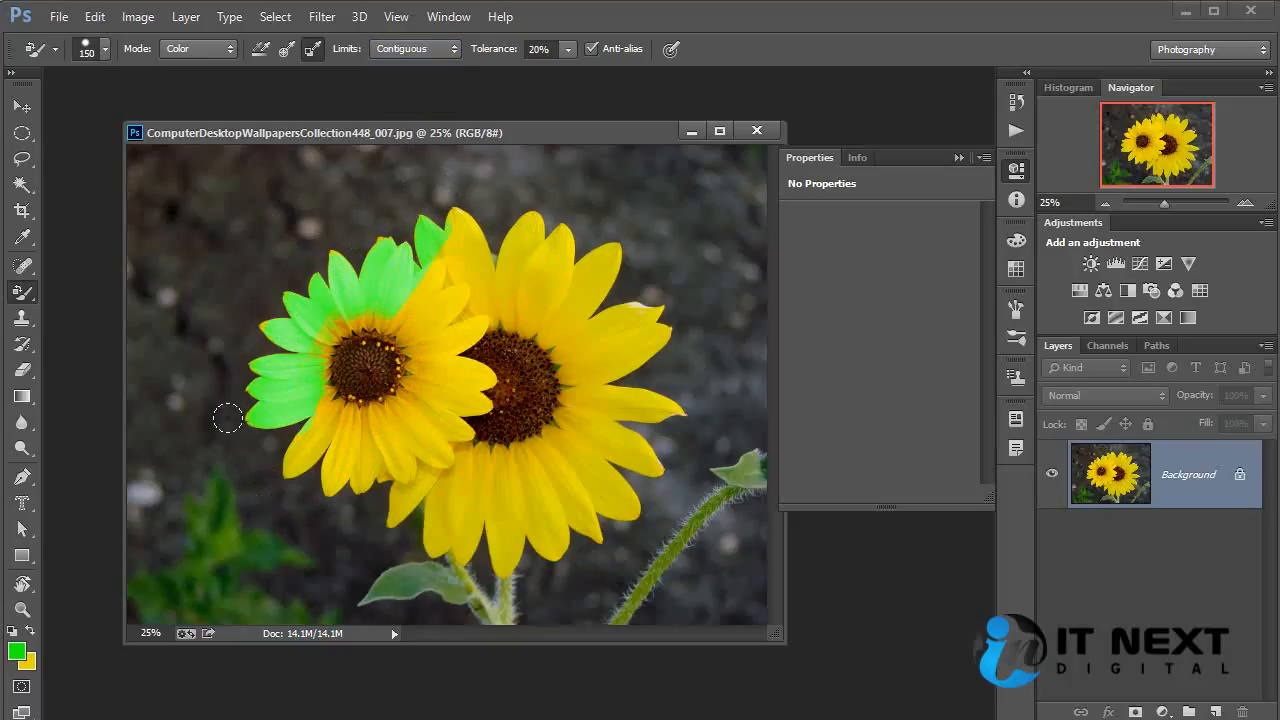
key(F12)
Set the foreground color to cyan 00e4ff.
click(16, 652)
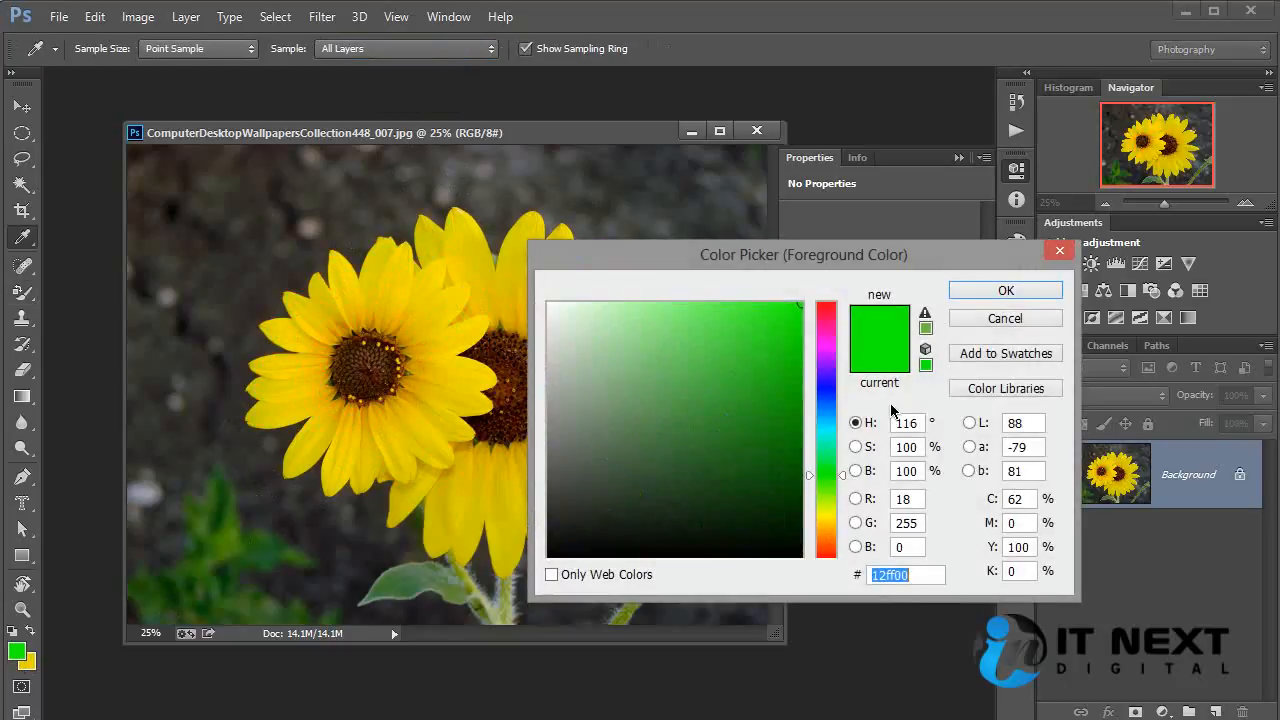
click(831, 425)
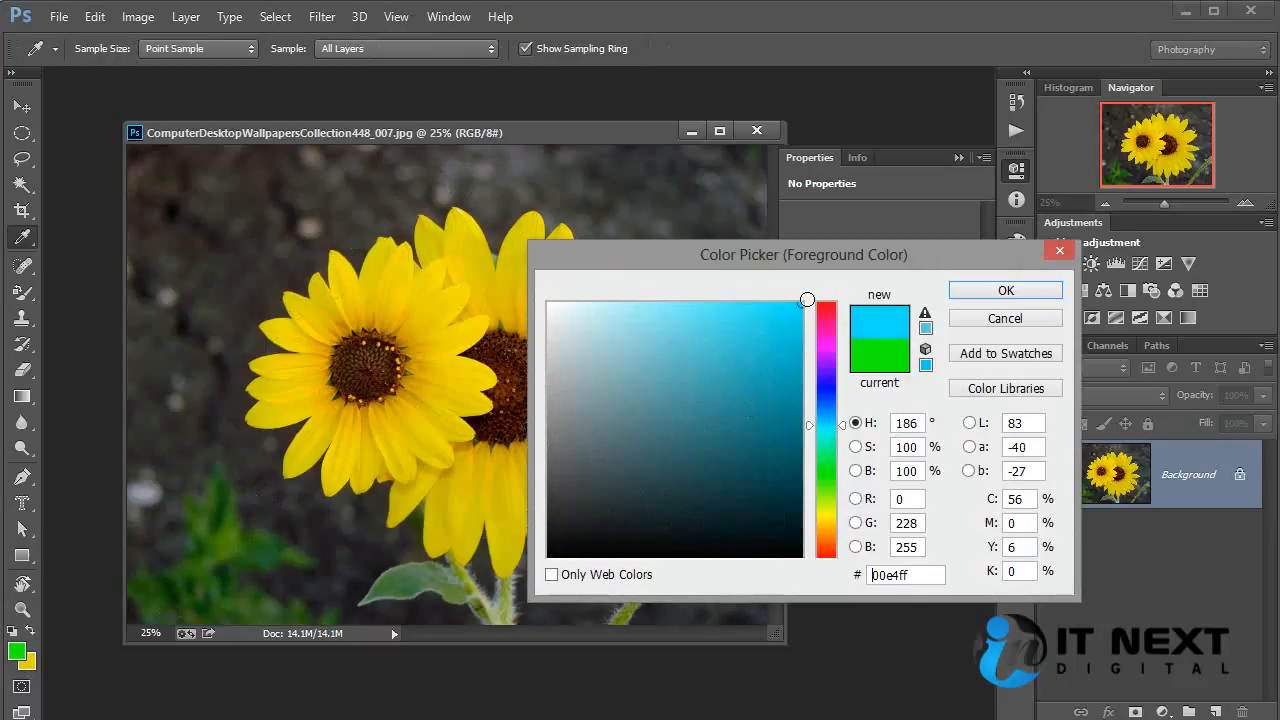
click(1000, 291)
key(F12)
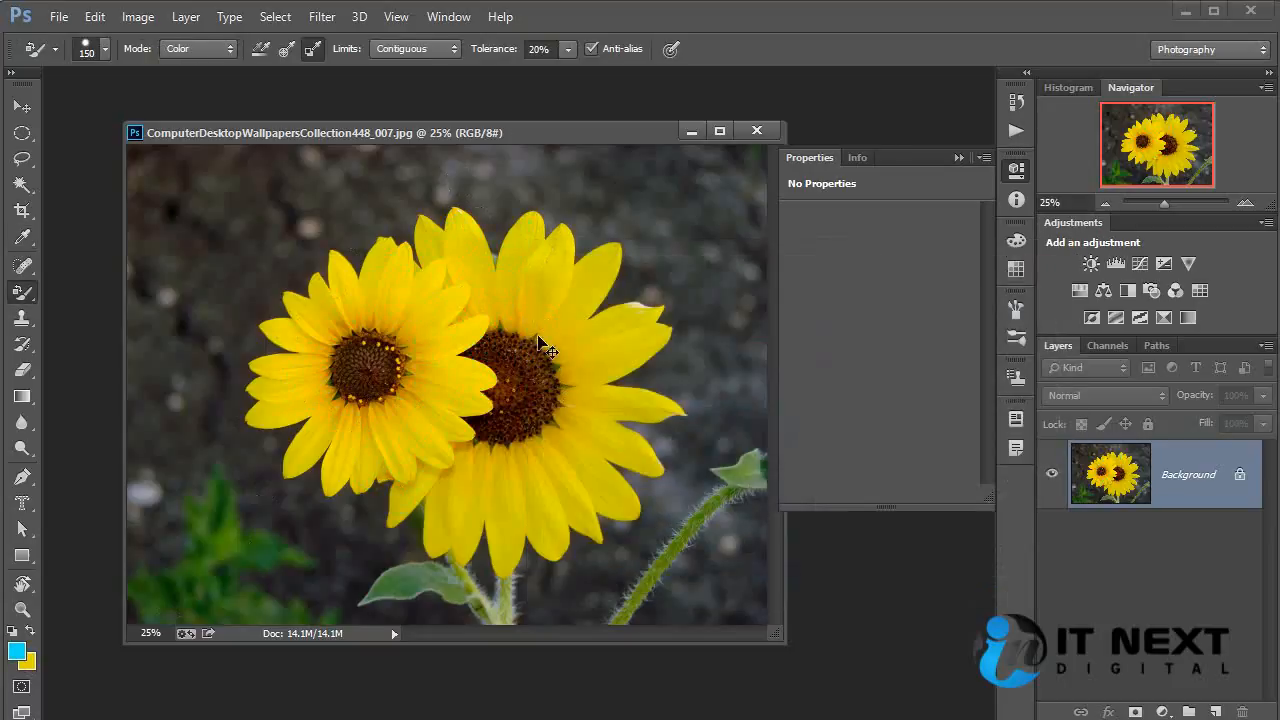